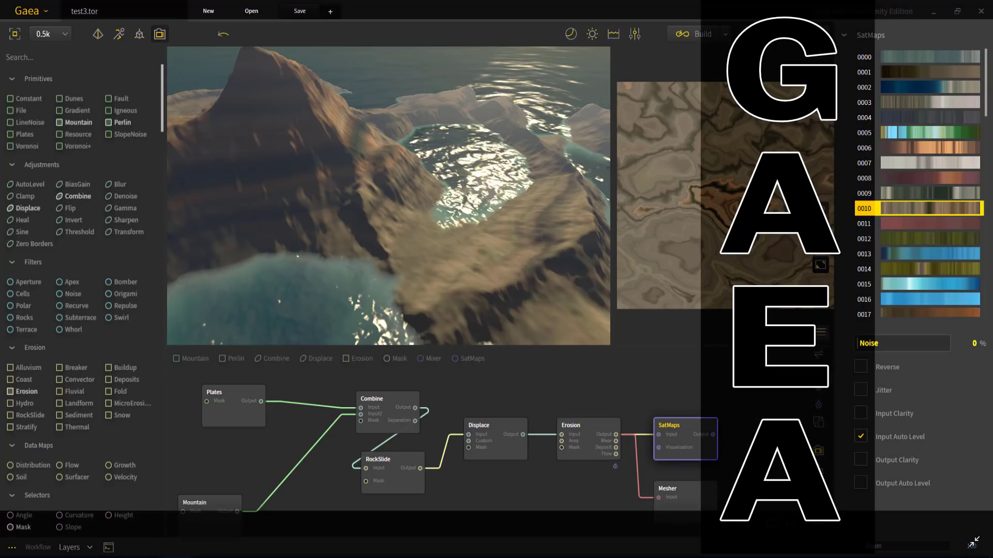
# - Switch to the browser and review the Gaea editions and their prices on the QuadSpinner download page
pyautogui.hotkey('alt', 'Tab')
pyautogui.press('Tab')
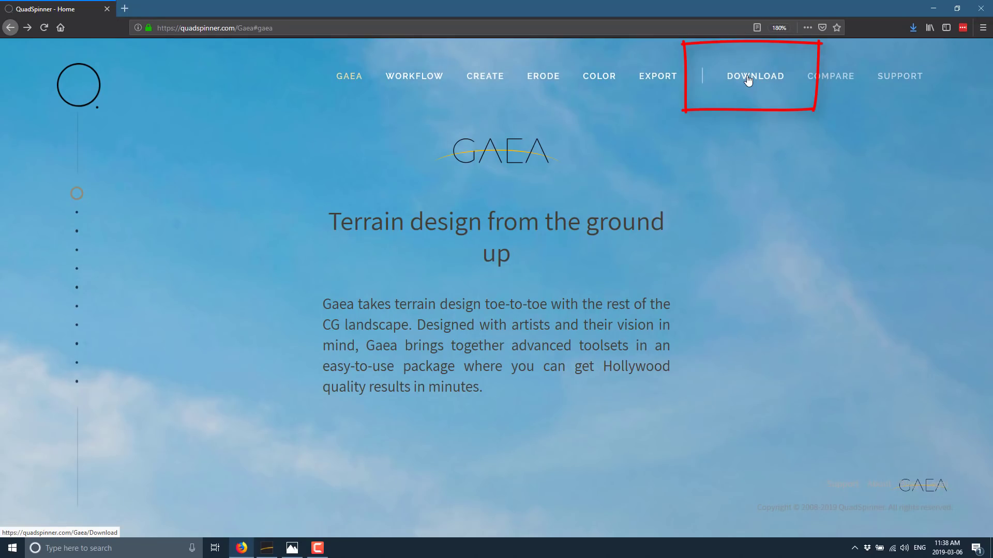
pyautogui.click(748, 78)
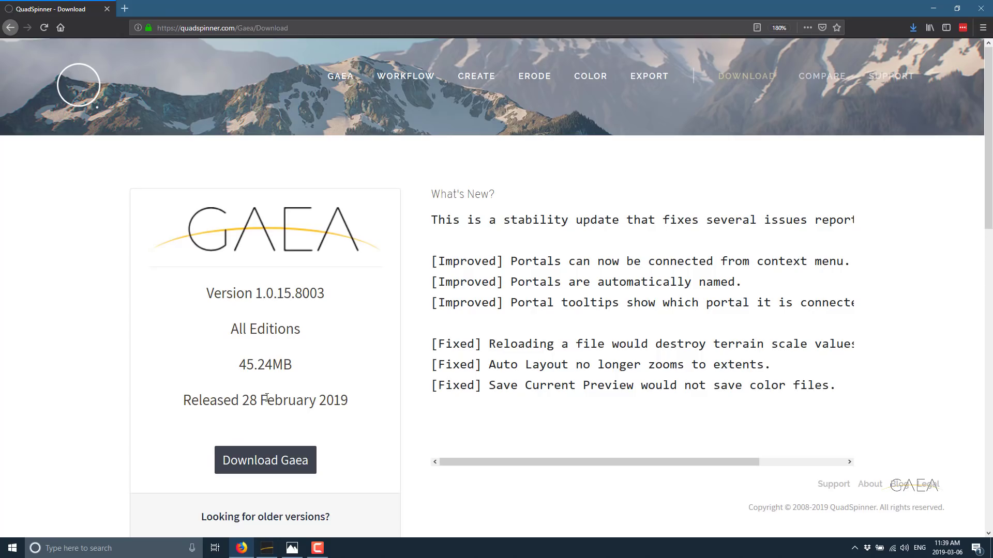
pyautogui.scroll(-8, 580, 328)
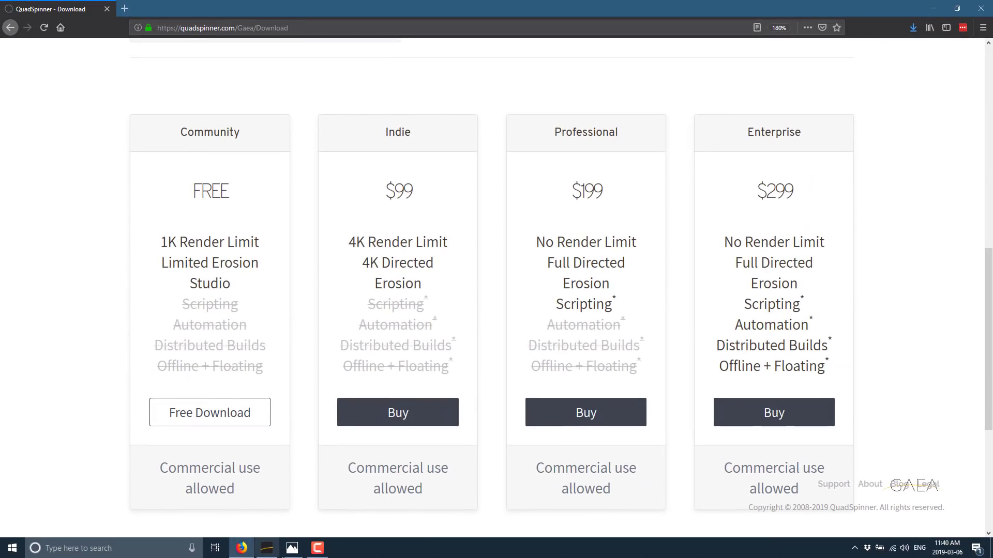
# - Switch to Gaea and create a new graph-based terrain
pyautogui.click(267, 550)
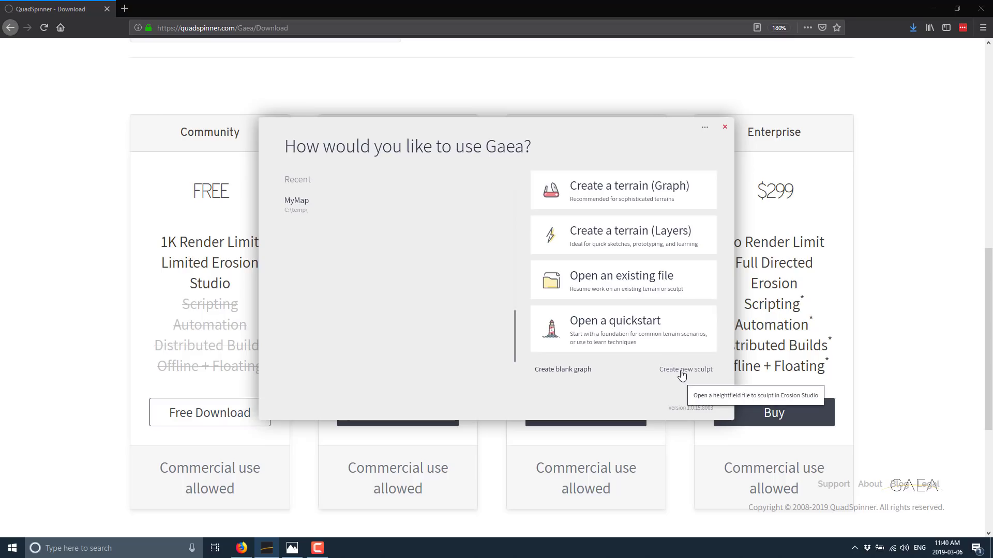
pyautogui.click(664, 192)
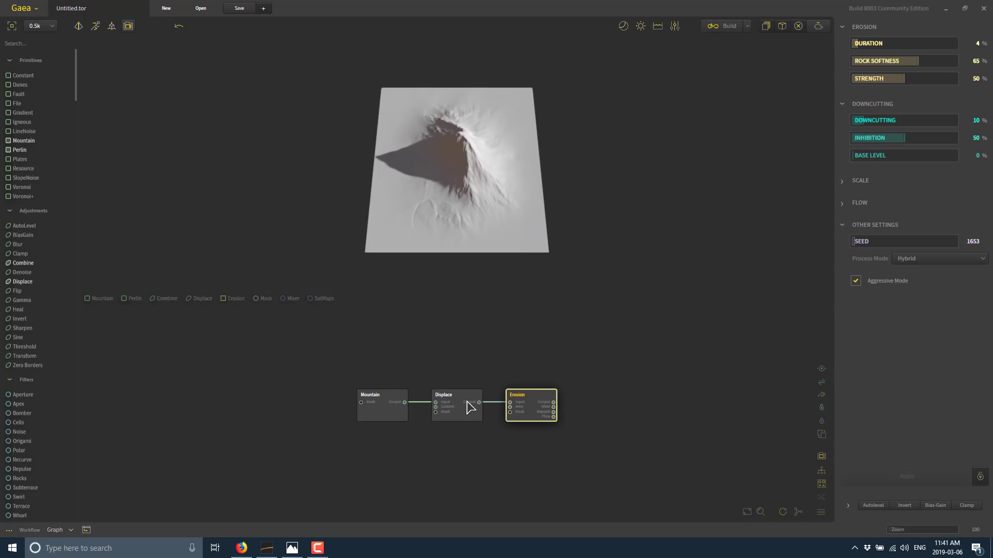
# - Compare the terrain preview at the Mountain, Displace and Erosion nodes, viewing the mountain from a lower side angle
pyautogui.click(372, 404)
pyautogui.click(444, 401)
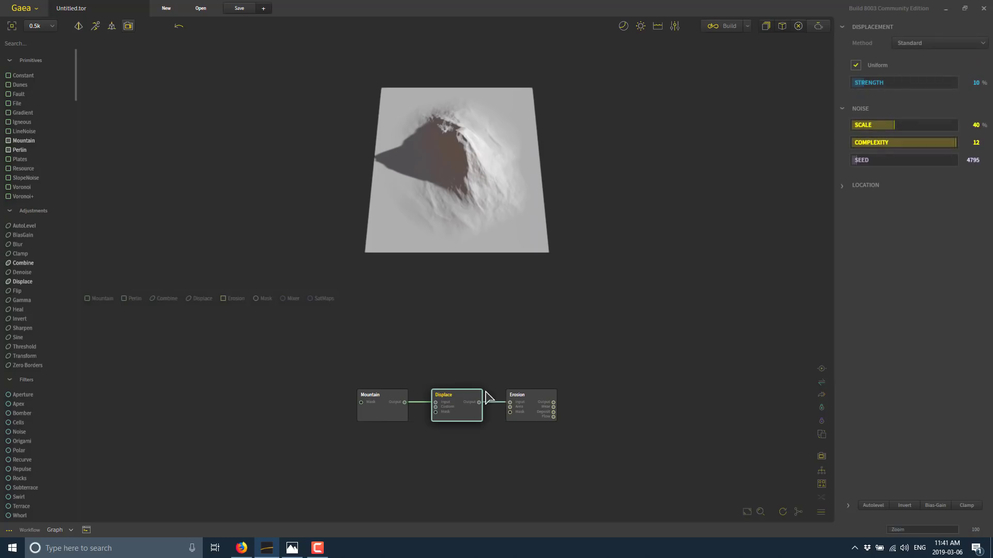
pyautogui.click(517, 400)
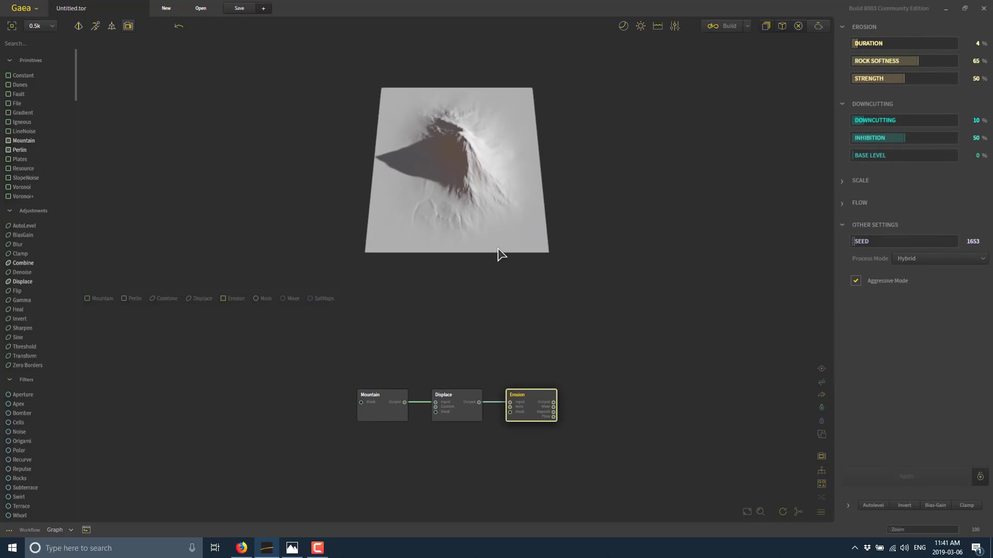
pyautogui.moveTo(498, 254); pyautogui.dragTo(505, 229)
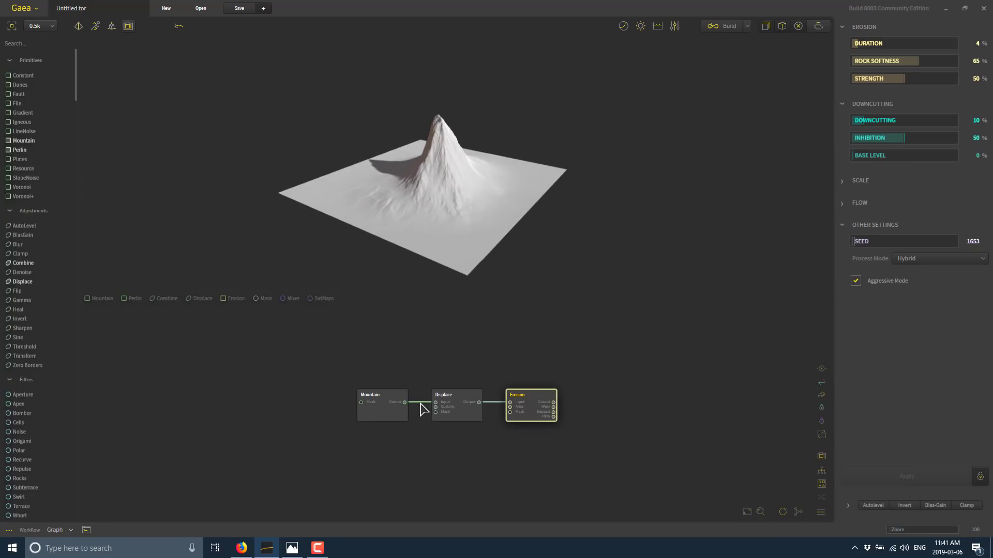
pyautogui.click(455, 401)
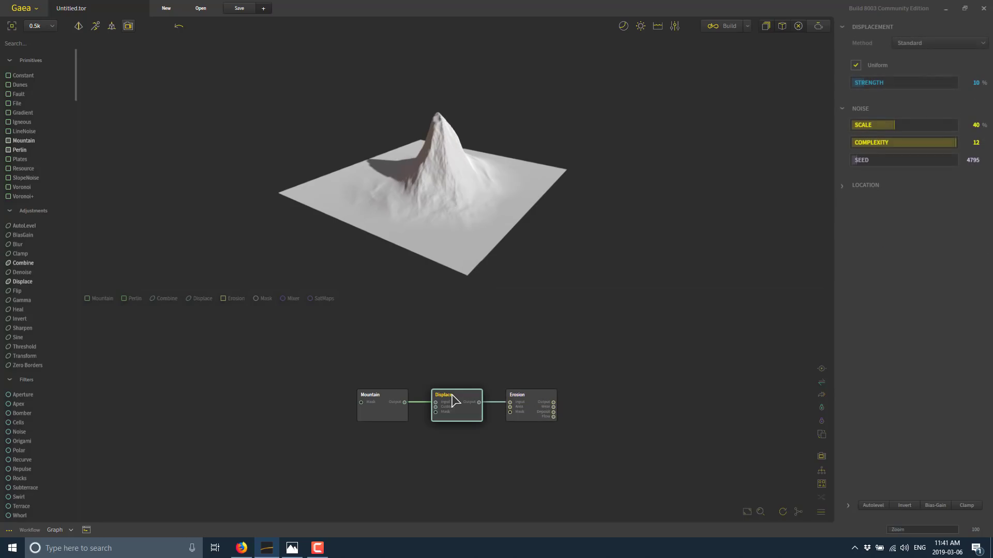
pyautogui.click(398, 399)
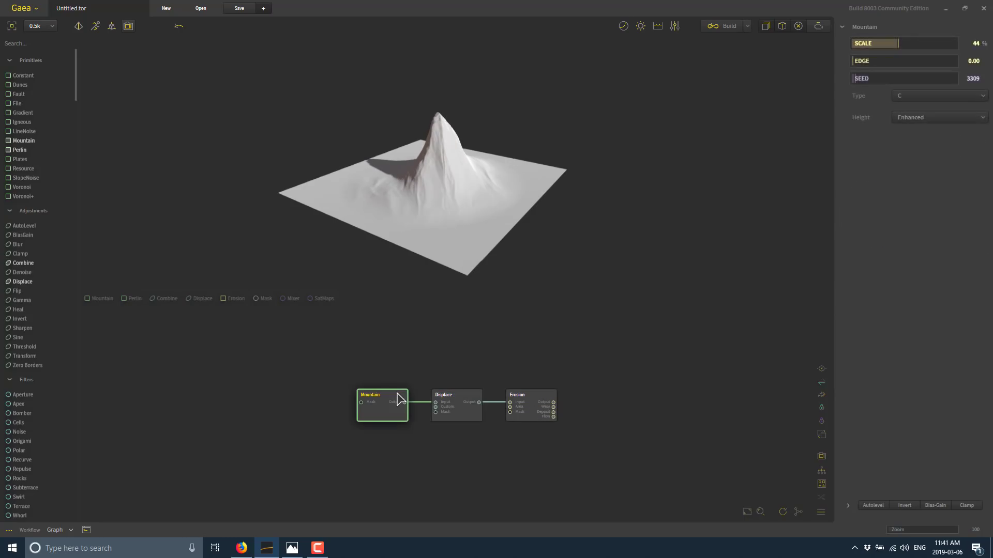
pyautogui.click(456, 400)
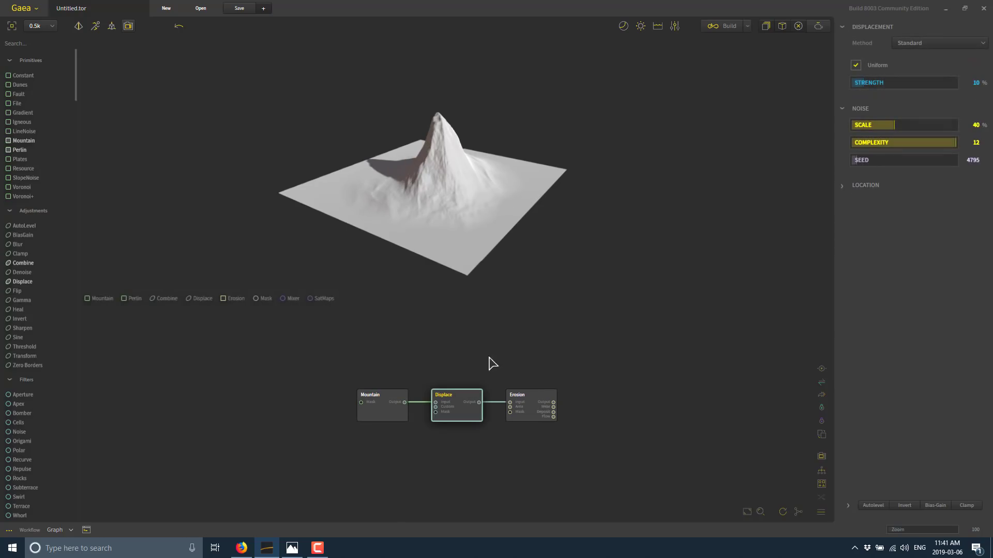
pyautogui.click(532, 396)
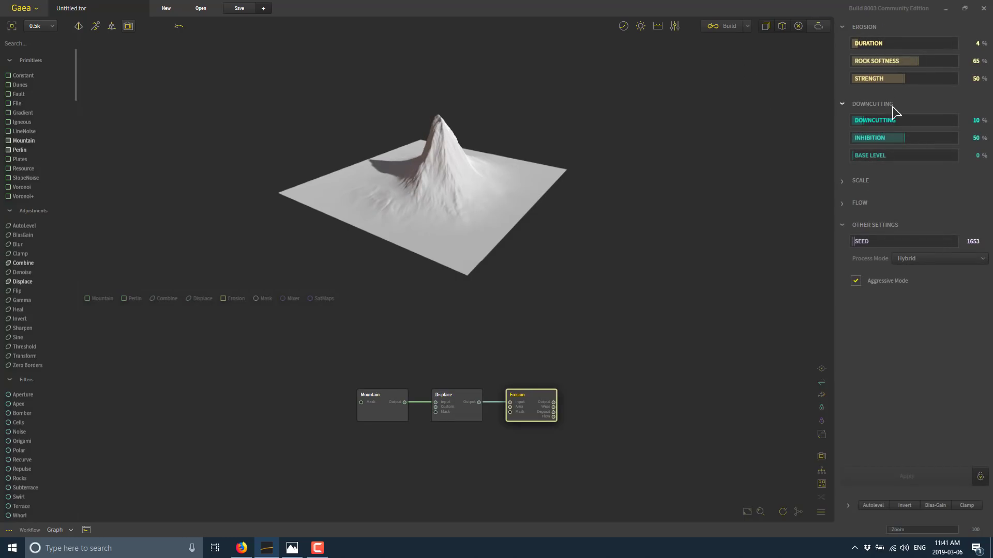
# - Set the Erosion node's seed to 88892 and its base level to 26%, and rebuild the node
pyautogui.click(900, 243)
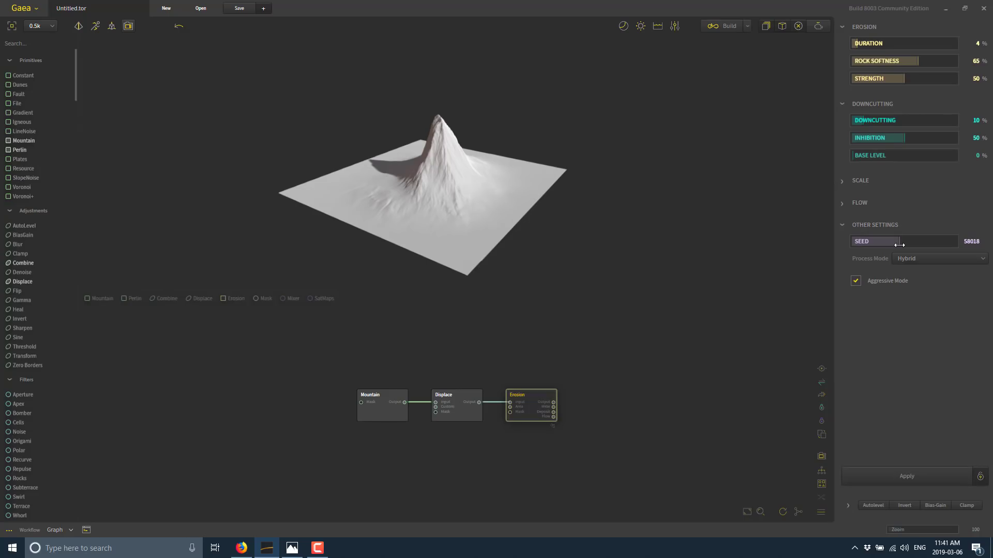
pyautogui.click(889, 241)
pyautogui.click(915, 241)
pyautogui.click(925, 241)
pyautogui.click(879, 155)
pyautogui.click(465, 411)
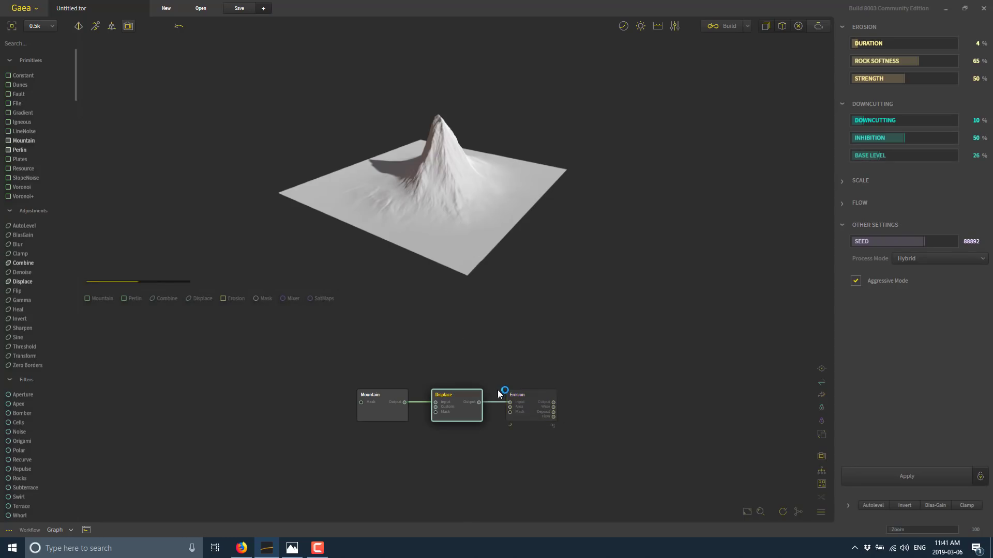
pyautogui.click(514, 401)
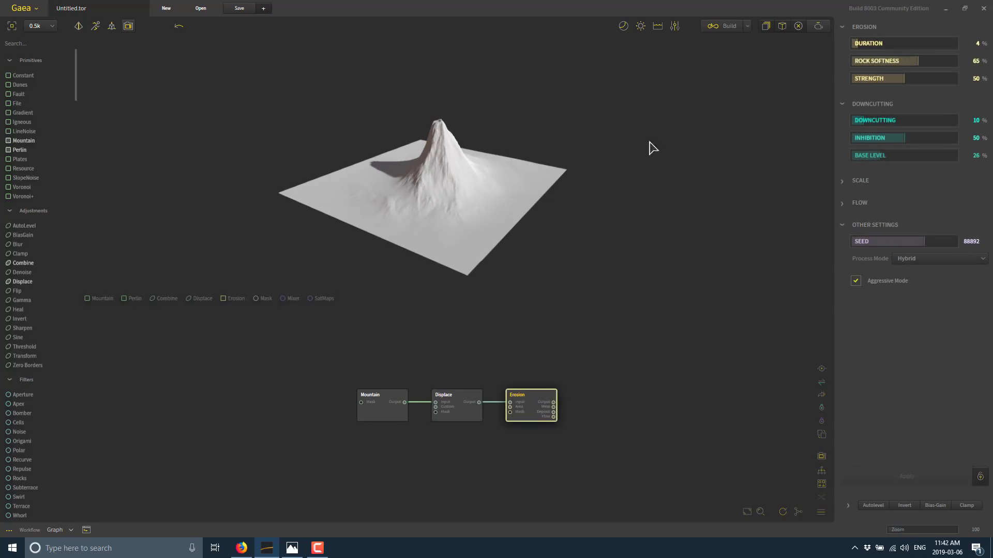
# - Set the Mountain node's seed to 47083 and scale to 24%, keeping type C
pyautogui.click(386, 399)
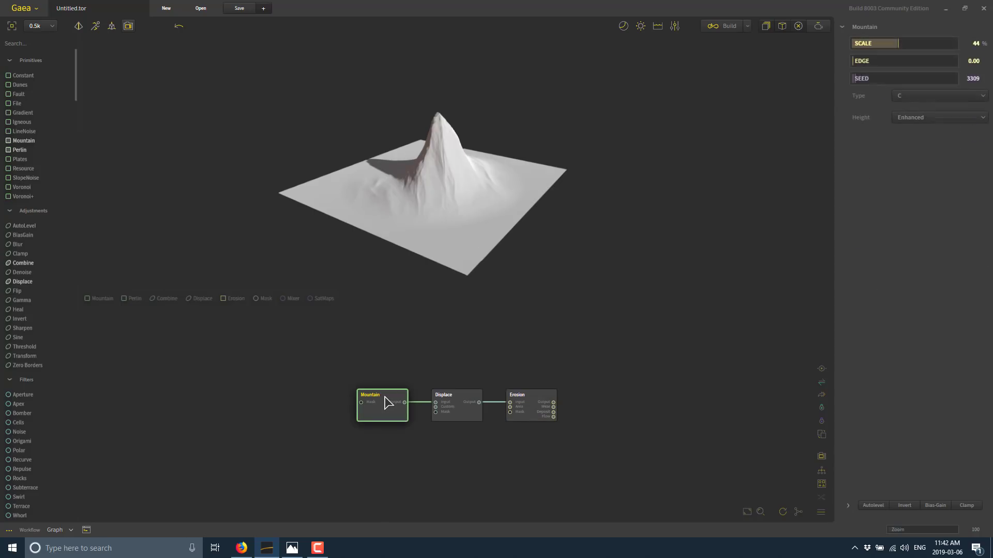
pyautogui.click(890, 80)
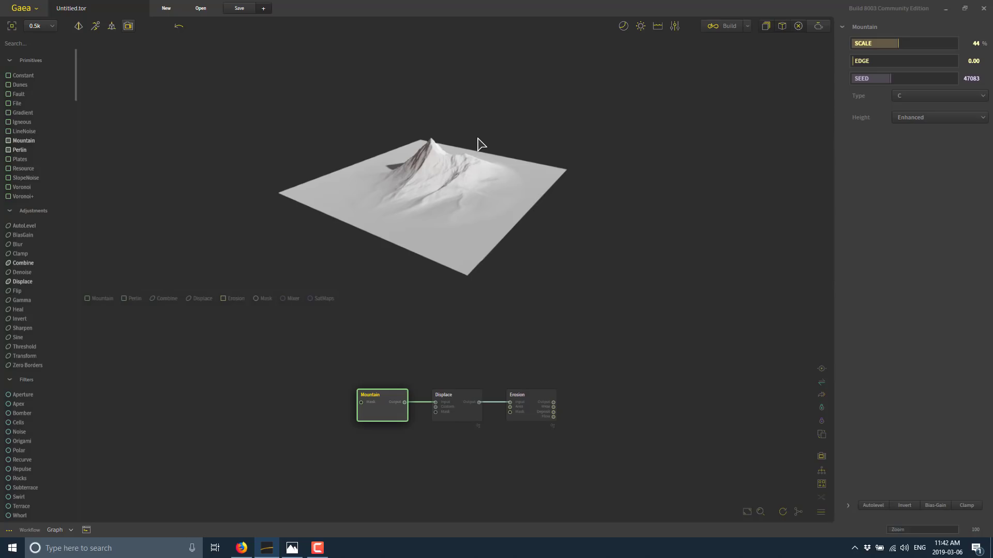
pyautogui.click(921, 44)
pyautogui.click(877, 45)
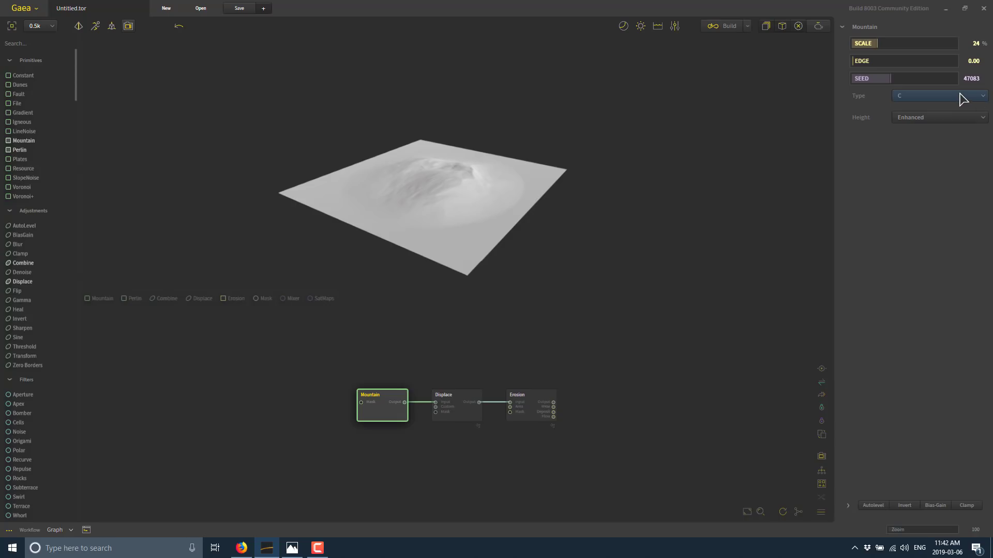
pyautogui.click(983, 97)
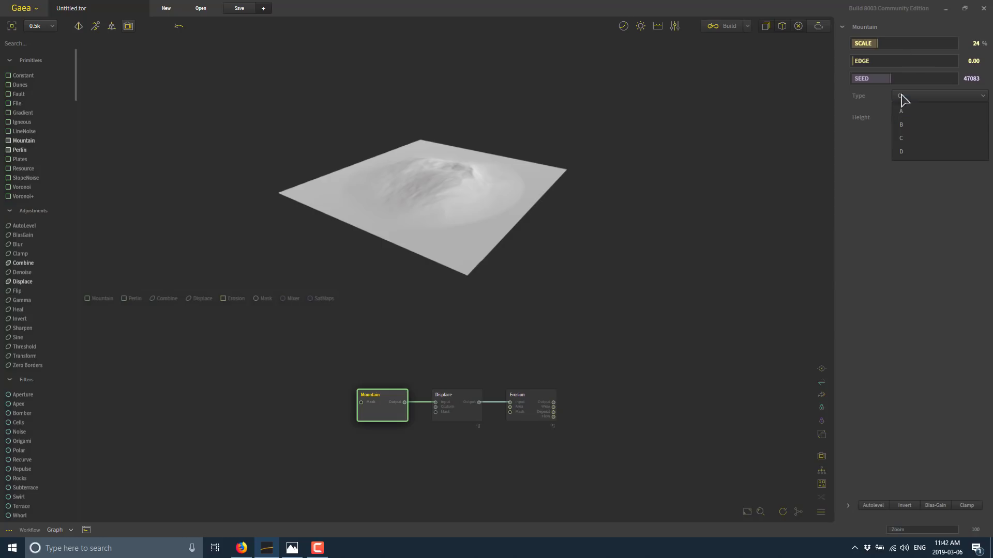
pyautogui.click(917, 138)
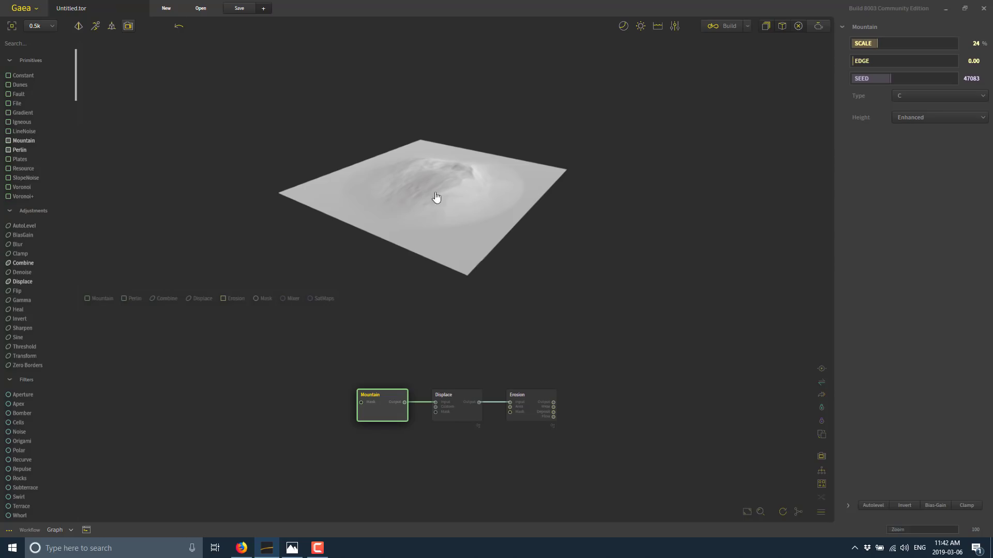
# - Inspect the terrain in the ground-level sky view, return to the standard 3D view and show the 2D preview beside it
pyautogui.click(97, 29)
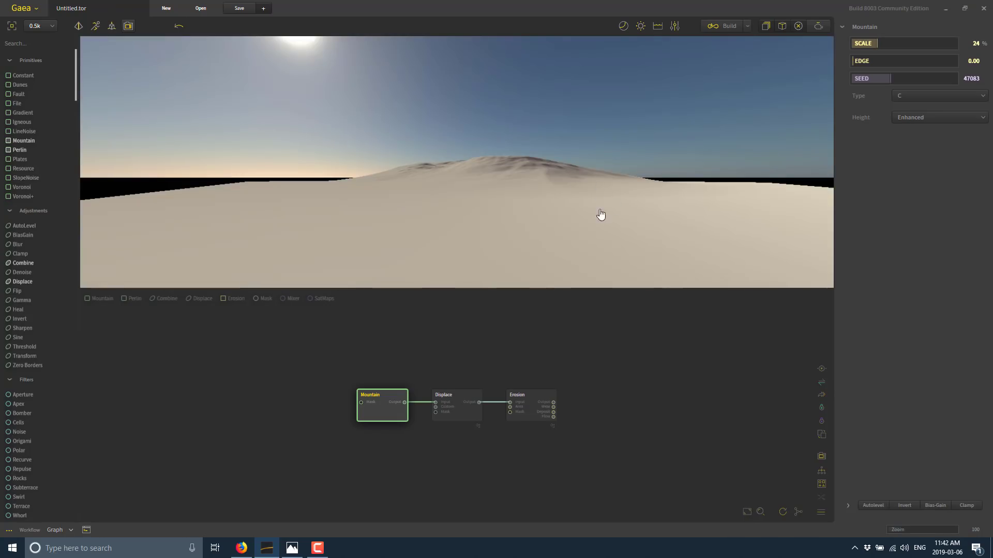
pyautogui.moveTo(599, 210); pyautogui.dragTo(9, 168)
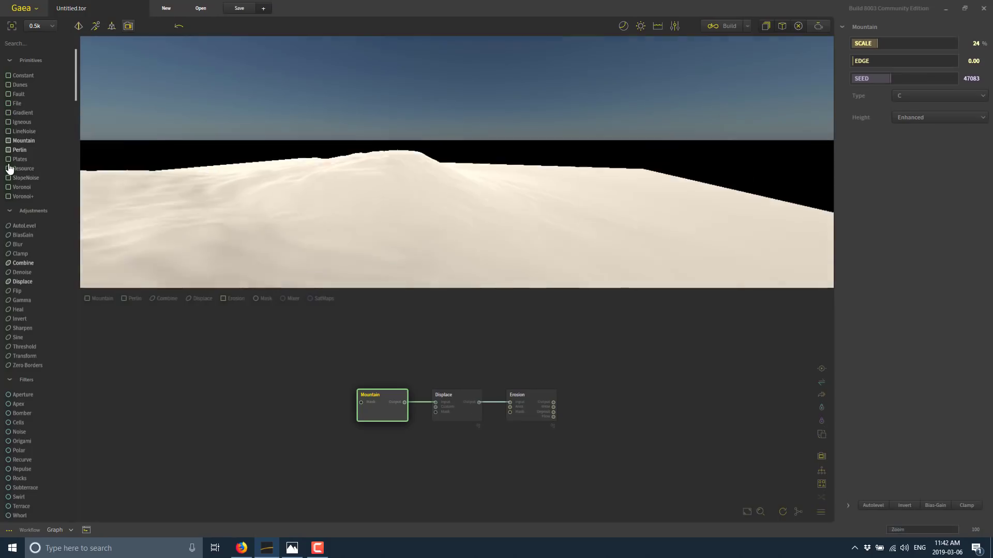
pyautogui.click(78, 26)
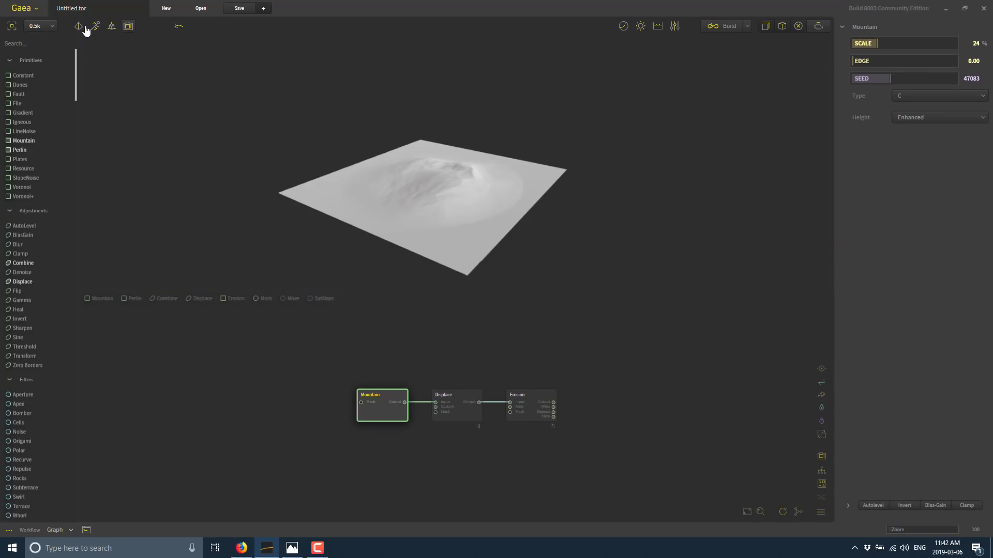
pyautogui.click(129, 29)
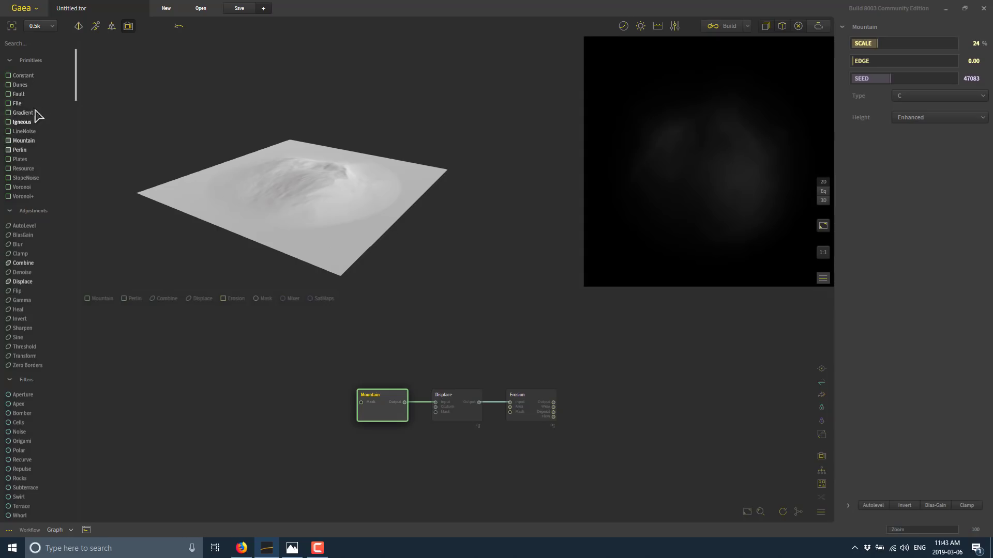
# - Delete the Mountain, Displace and Erosion nodes from the graph
pyautogui.moveTo(572, 361); pyautogui.dragTo(325, 446)
pyautogui.press('Delete')
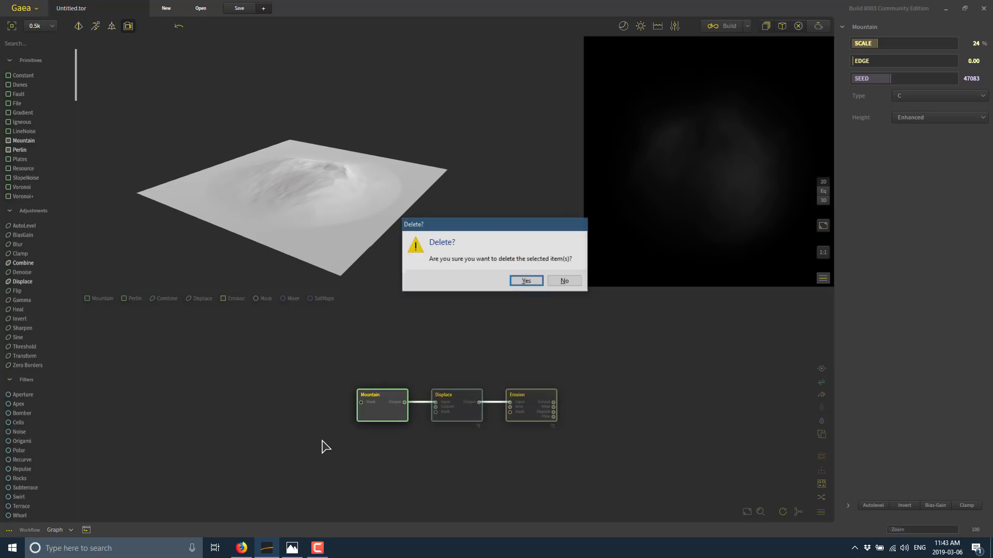
pyautogui.click(531, 281)
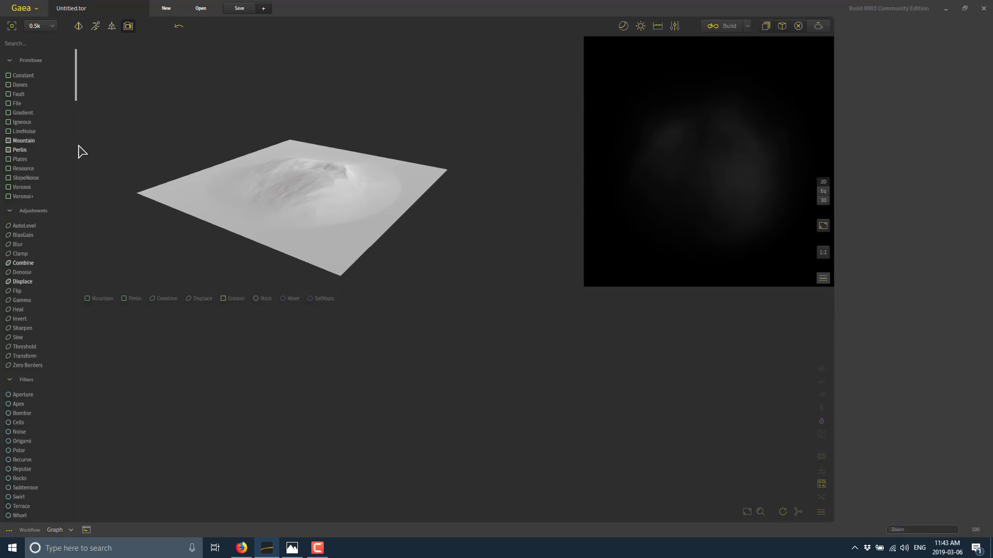
# - Widen the node toolbox to three columns and add a Dunes primitive to the empty graph
pyautogui.moveTo(78, 151); pyautogui.dragTo(144, 153)
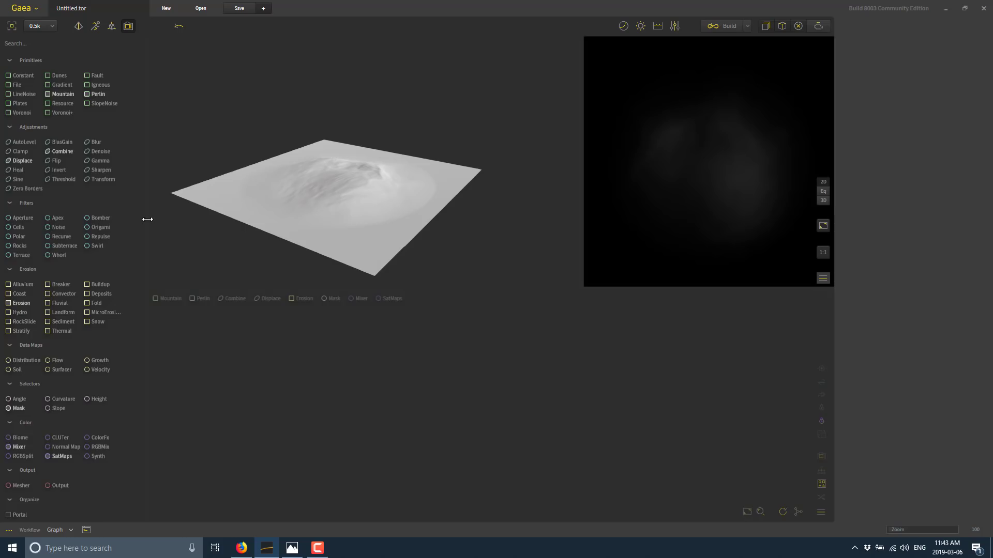
pyautogui.moveTo(147, 220); pyautogui.dragTo(162, 274)
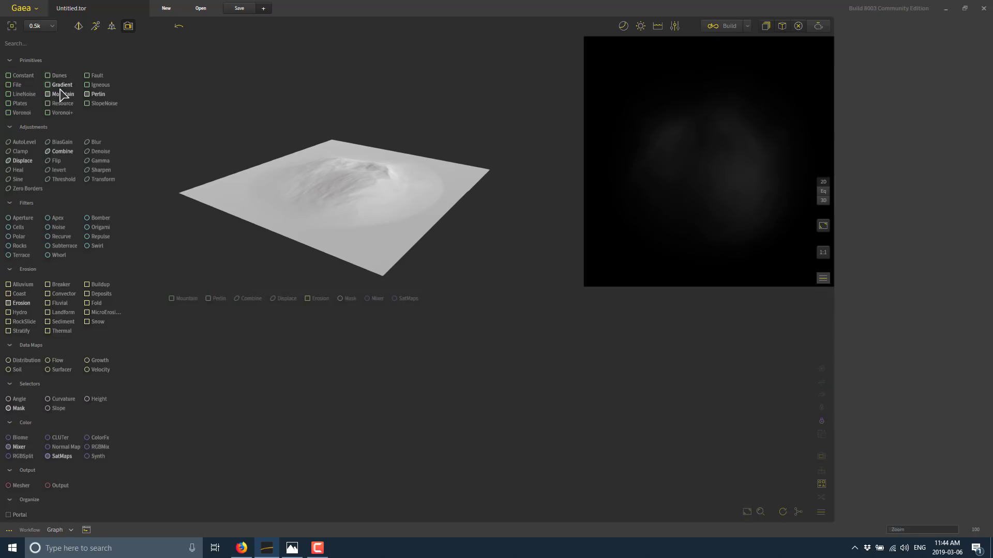
pyautogui.moveTo(59, 76); pyautogui.dragTo(229, 408)
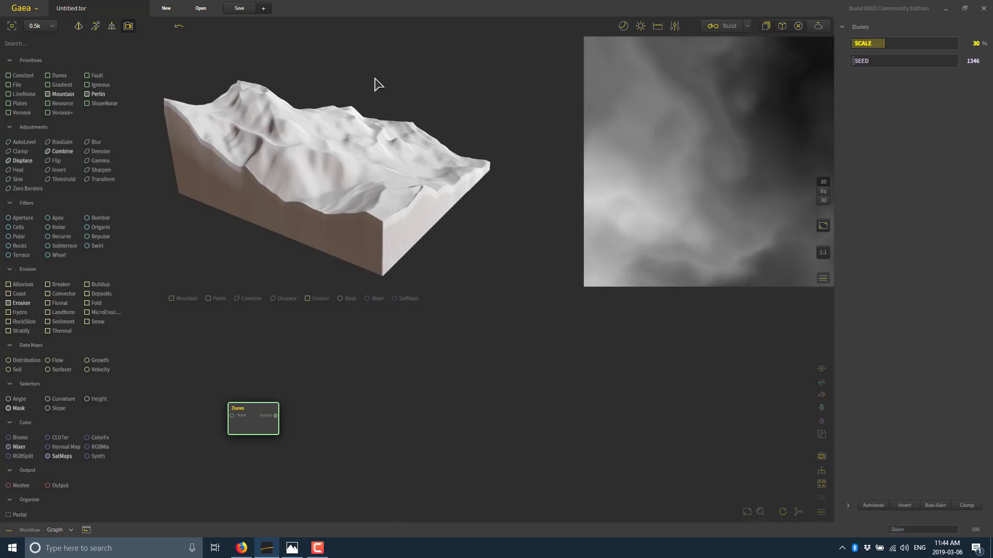
# - Set the Dunes node's scale to 25% and its seed to 36792
pyautogui.click(878, 43)
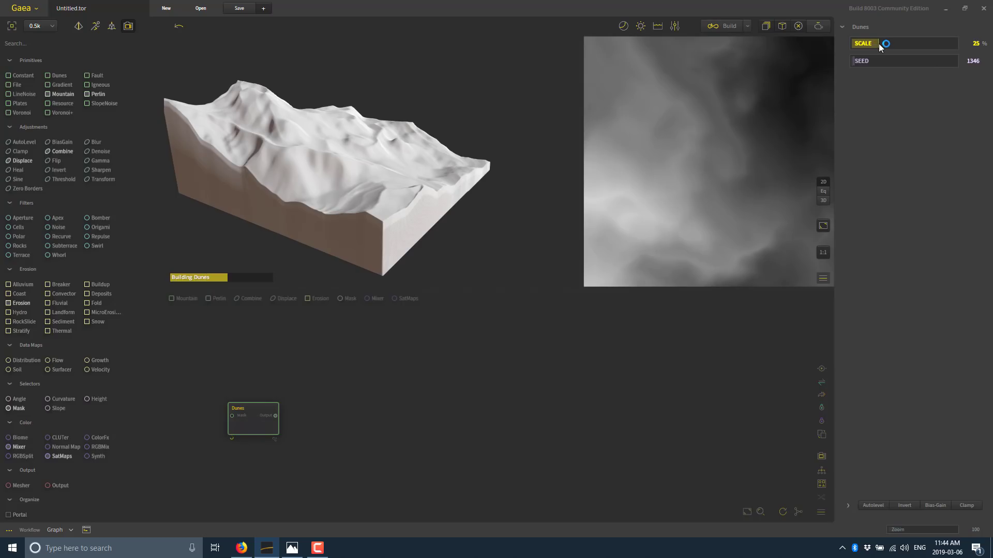
pyautogui.click(881, 61)
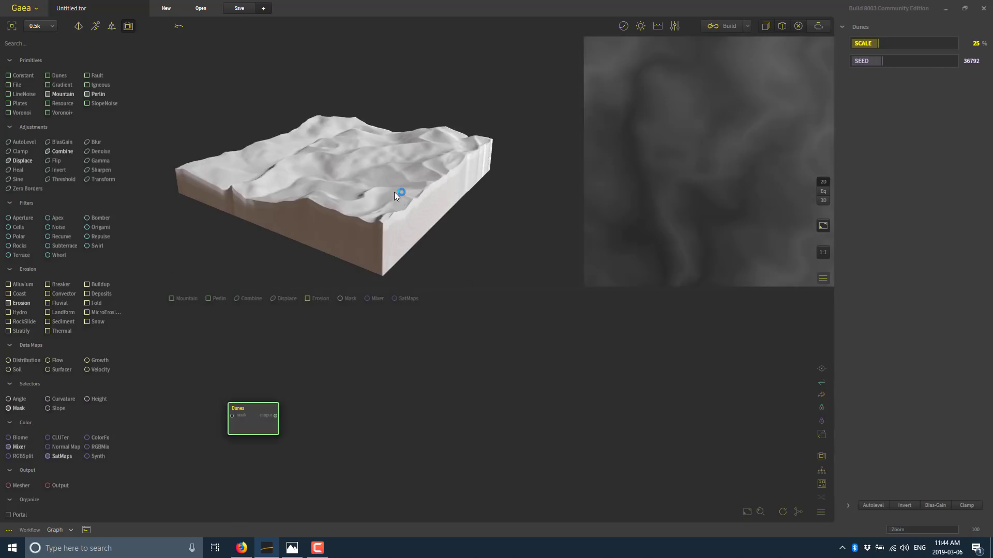
pyautogui.moveTo(361, 198); pyautogui.dragTo(328, 202)
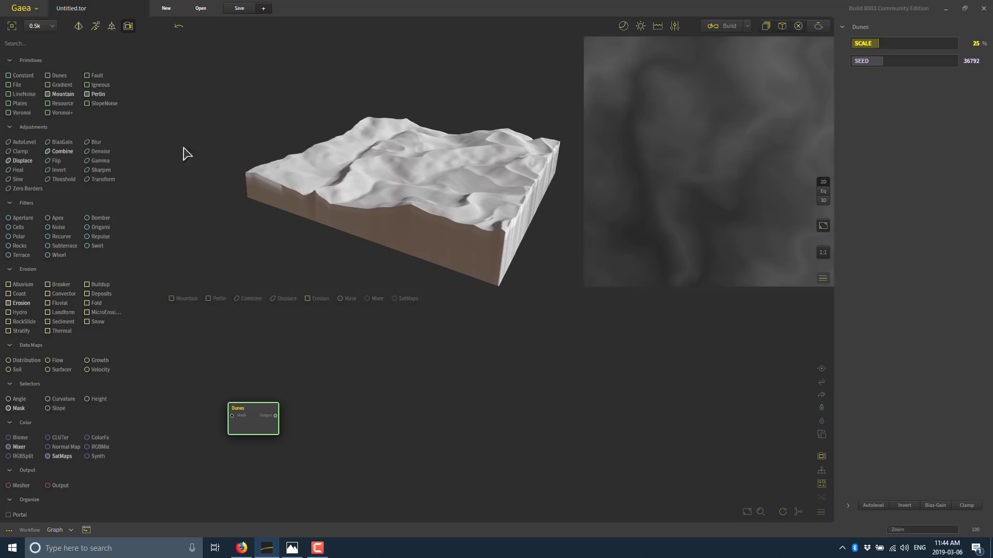
# - Add a Fault primitive to the graph and align it directly below the Dunes node with a gap between them
pyautogui.moveTo(103, 82); pyautogui.dragTo(231, 465)
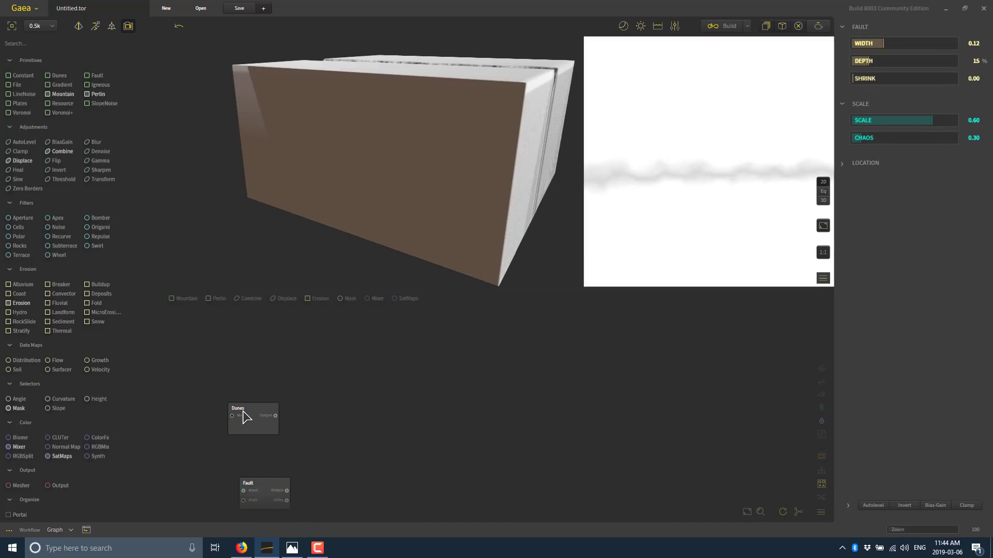
pyautogui.moveTo(242, 410); pyautogui.dragTo(266, 381)
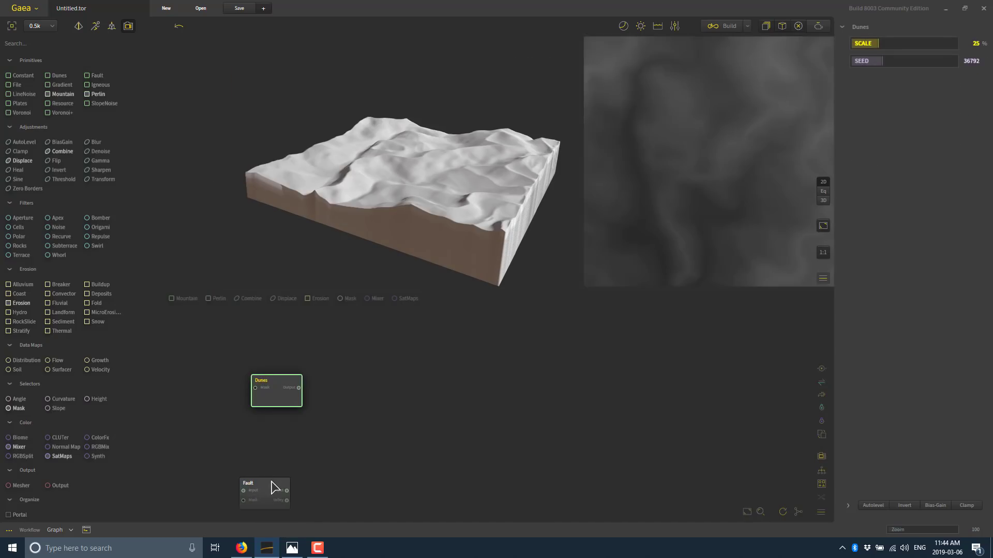
pyautogui.moveTo(274, 486); pyautogui.dragTo(281, 461)
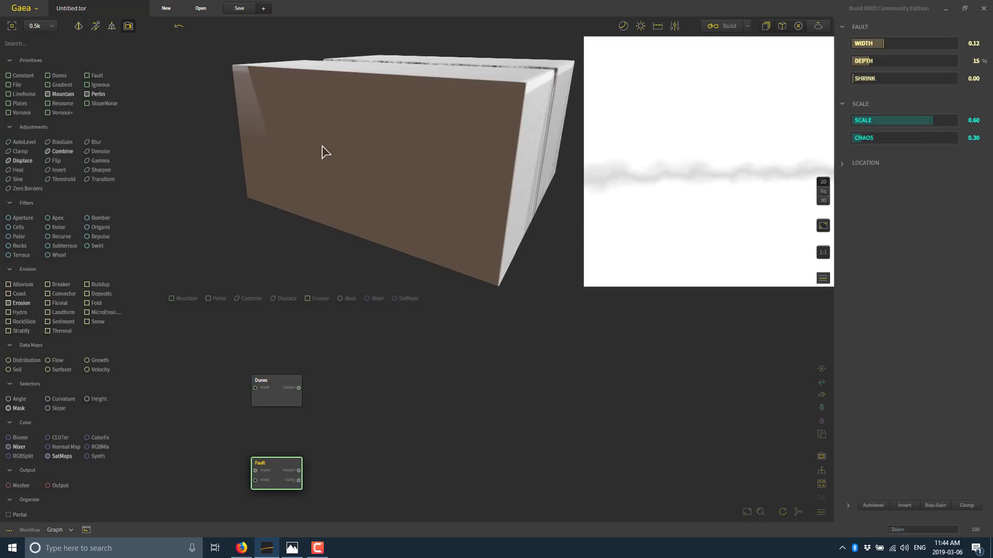
# - Add a Combine node and connect the Dunes and Fault outputs to its two inputs
pyautogui.moveTo(482, 119); pyautogui.dragTo(455, 163)
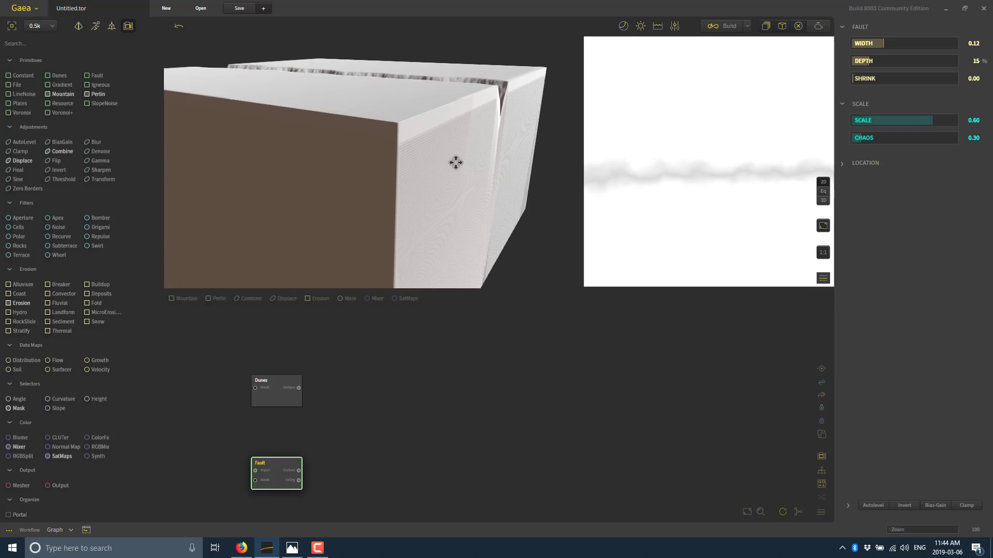
pyautogui.moveTo(457, 217); pyautogui.dragTo(401, 156)
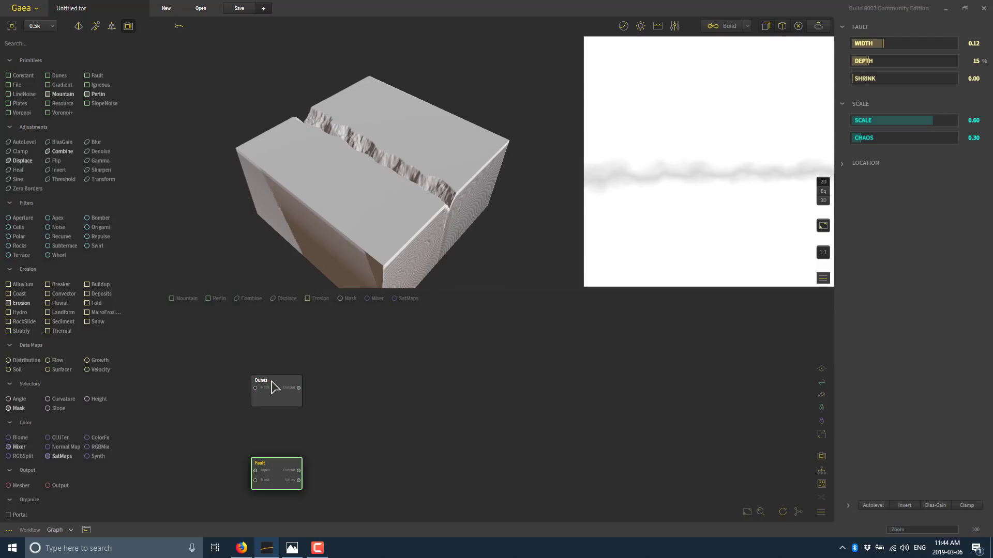
pyautogui.click(274, 388)
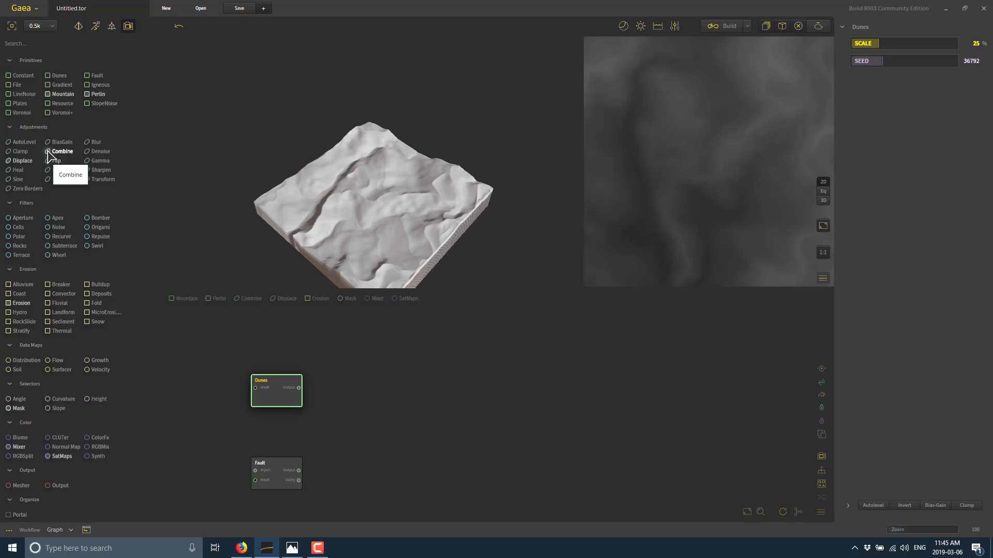
pyautogui.moveTo(50, 152); pyautogui.dragTo(383, 410)
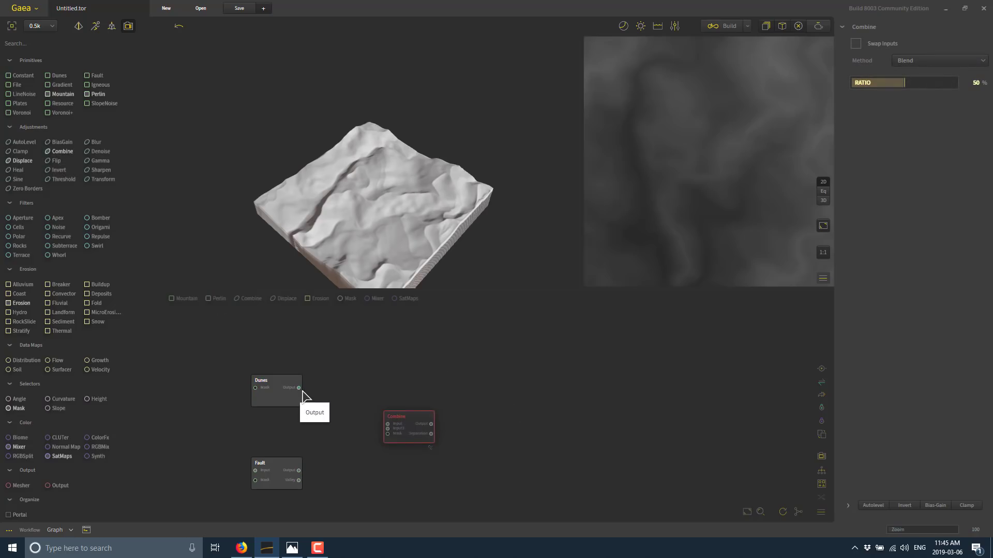
pyautogui.moveTo(298, 388); pyautogui.dragTo(389, 428)
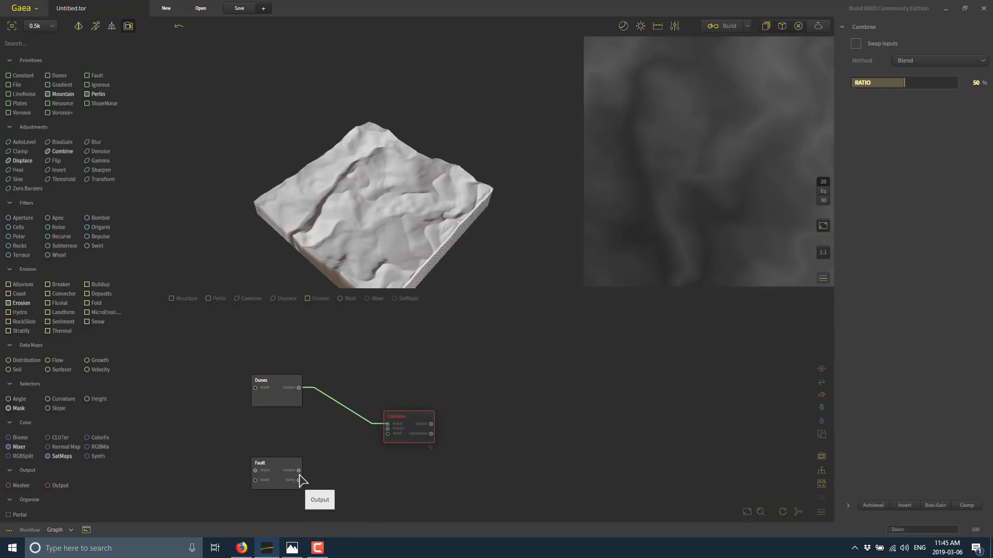
pyautogui.moveTo(299, 470); pyautogui.dragTo(388, 429)
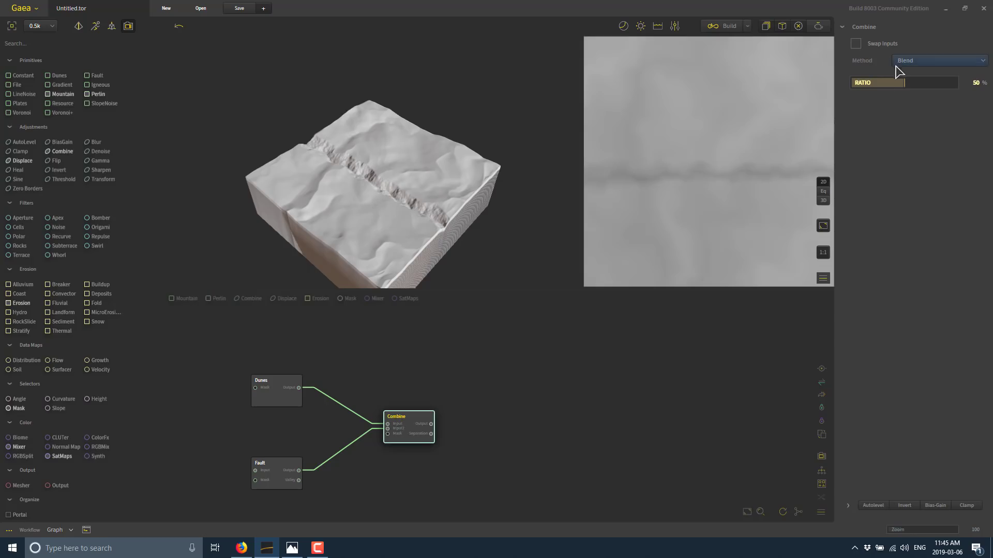
# - Set the Combine node's blend ratio to 47%
pyautogui.moveTo(886, 83); pyautogui.dragTo(894, 83)
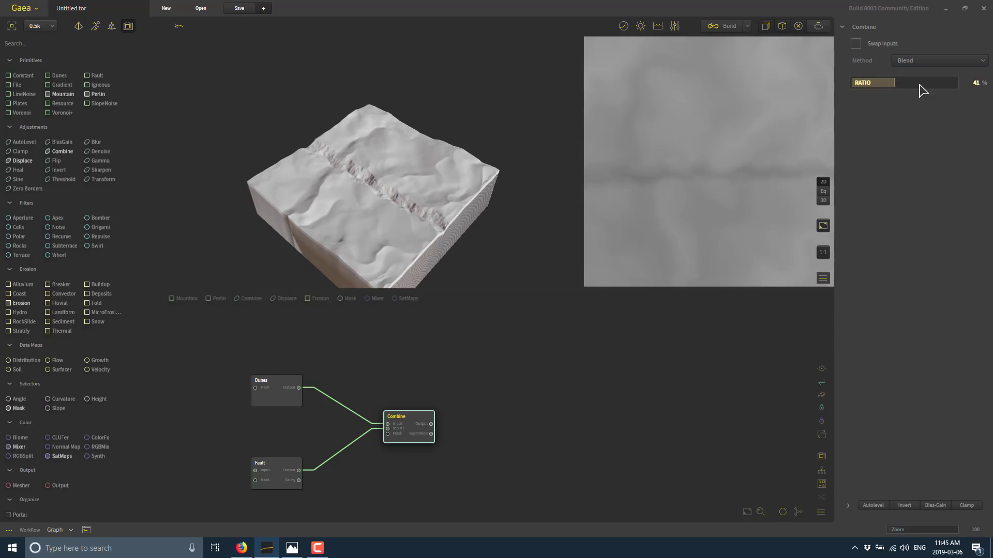
pyautogui.click(925, 82)
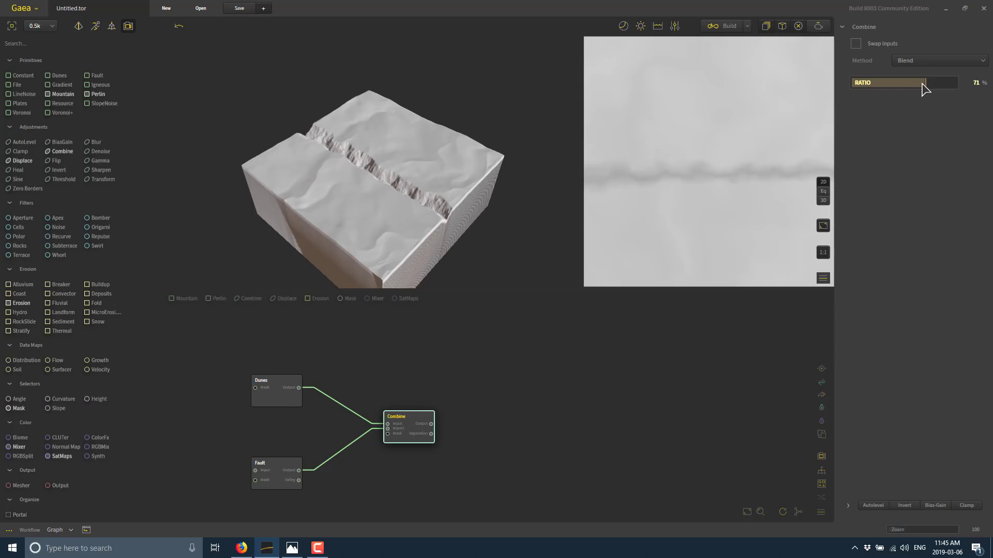
pyautogui.moveTo(922, 83); pyautogui.dragTo(901, 83)
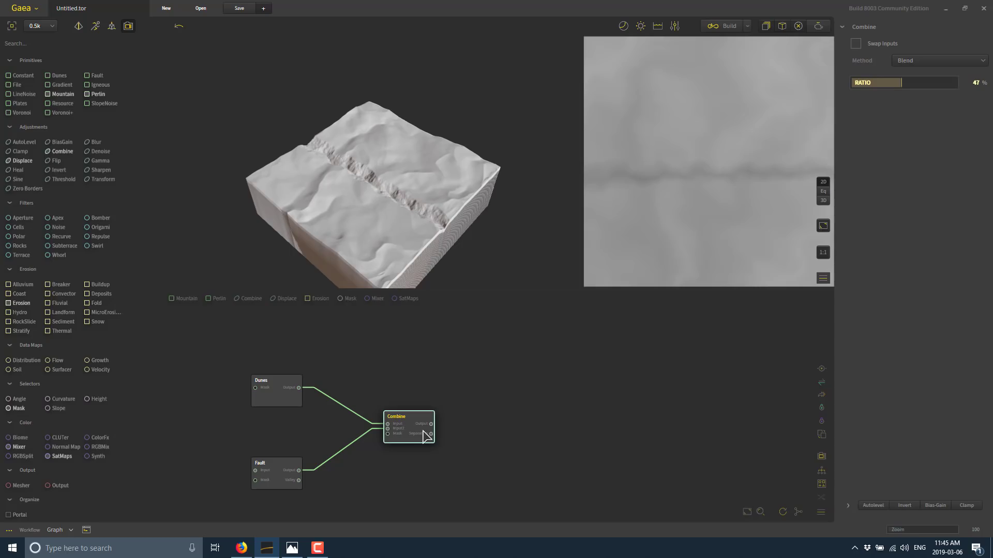
# - Chain a Rocks node with a 6% amount and an Erosion node after the Combine node
pyautogui.moveTo(20, 246); pyautogui.dragTo(423, 418)
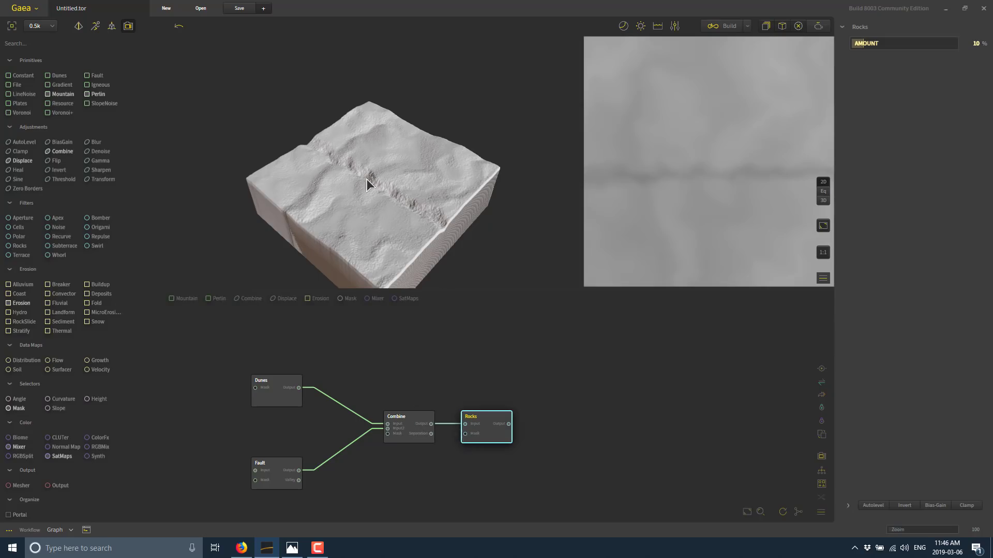
pyautogui.moveTo(882, 42); pyautogui.dragTo(916, 40)
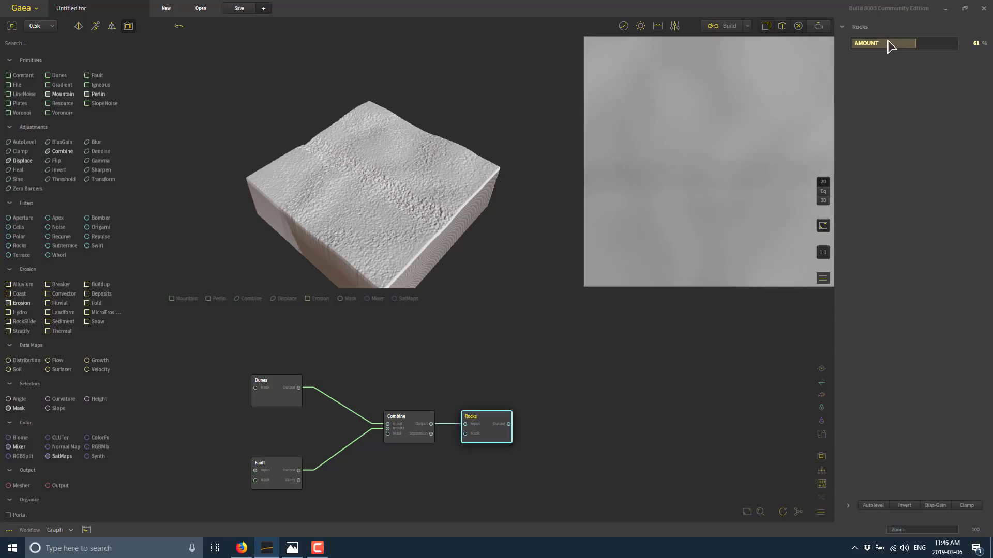
pyautogui.click(858, 44)
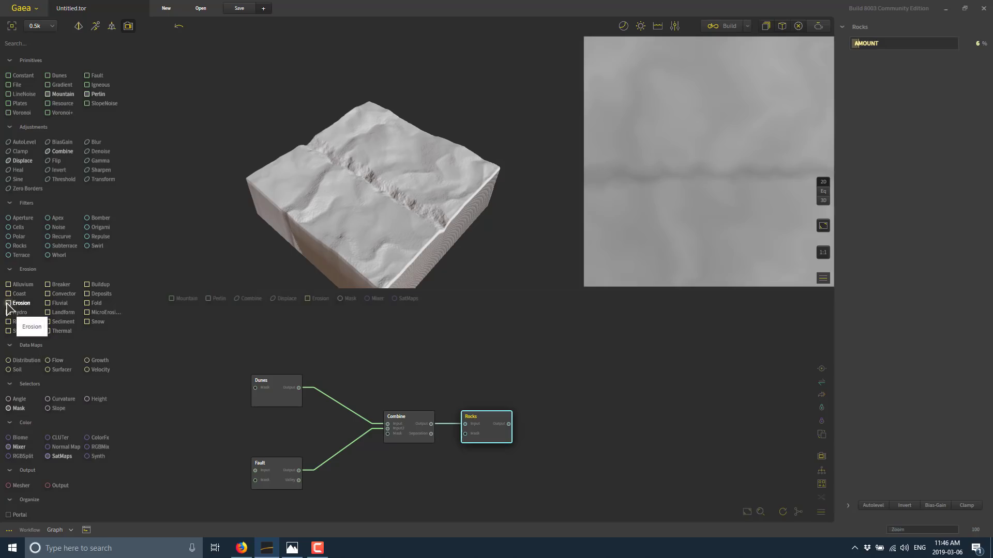
pyautogui.moveTo(8, 308)
pyautogui.mouseDown()
pyautogui.moveTo(439, 365)
pyautogui.moveTo(485, 412)
pyautogui.mouseUp()
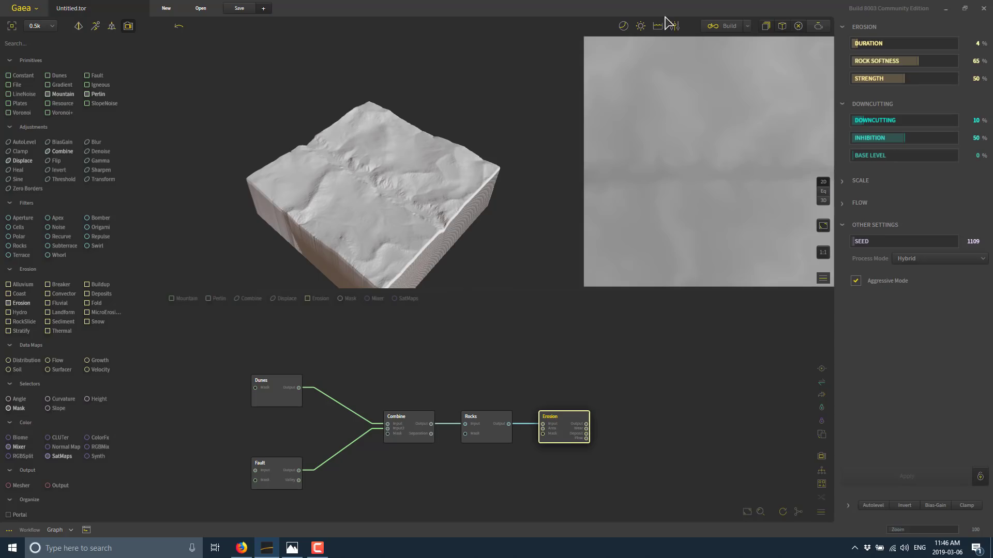
# - Try the other viewport material presets on the terrain and return to the first preset
pyautogui.click(624, 37)
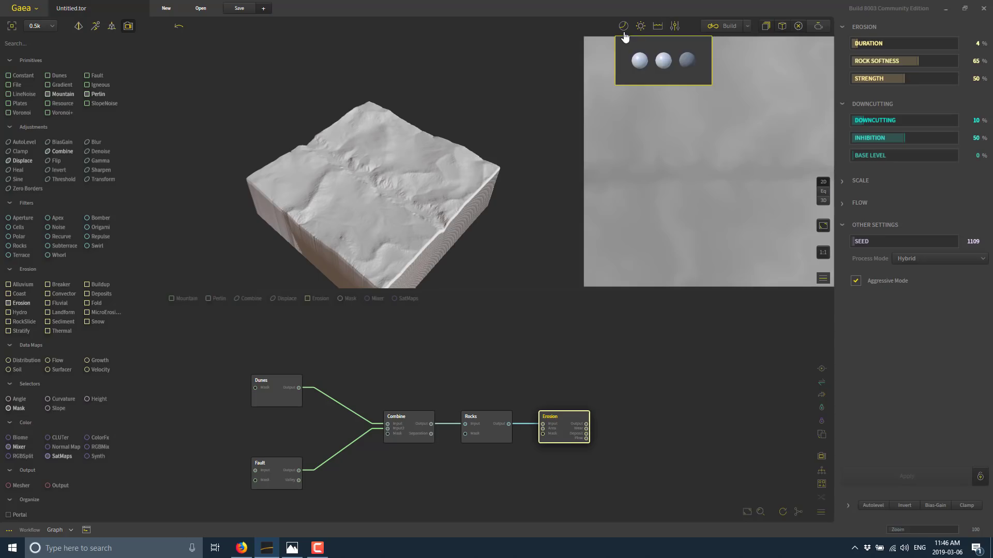
pyautogui.click(663, 61)
pyautogui.click(683, 65)
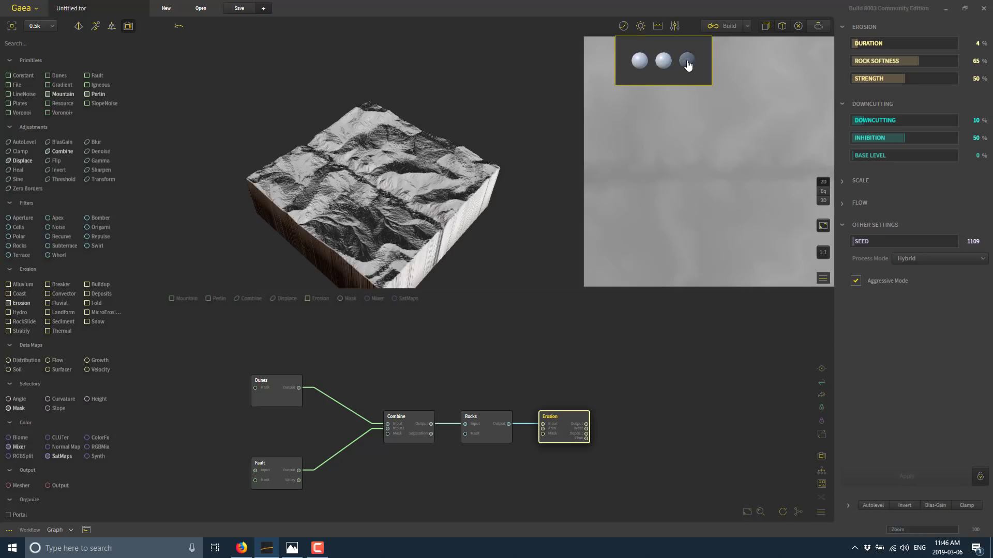
pyautogui.click(642, 60)
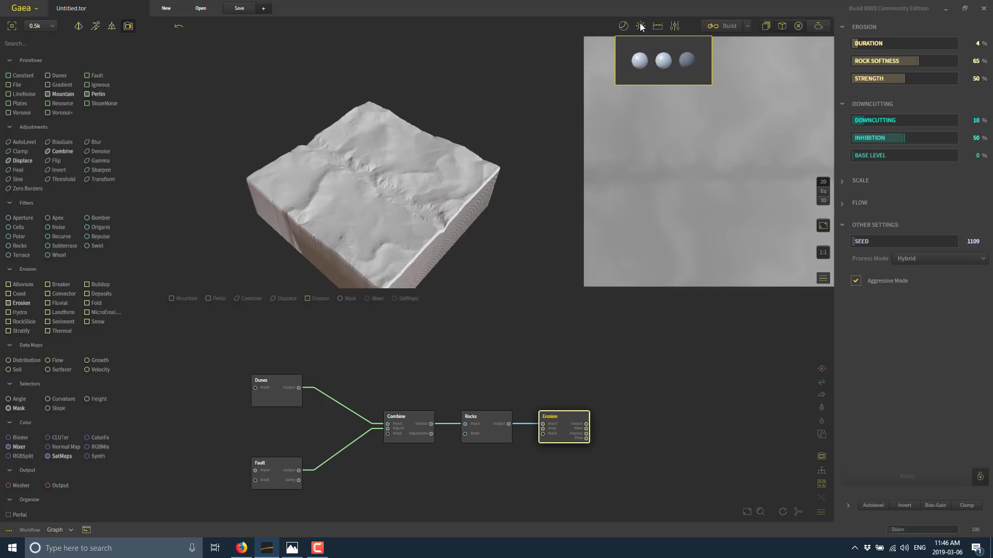
# - Reposition the viewport sun to an azimuth of 123° and an altitude of 21°
pyautogui.click(641, 27)
pyautogui.moveTo(707, 79); pyautogui.dragTo(691, 59)
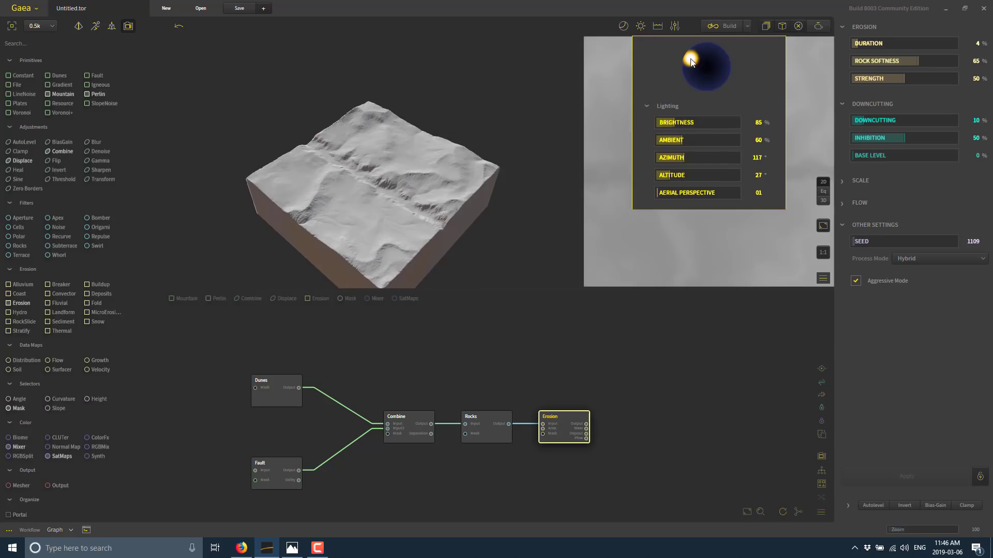
pyautogui.click(724, 62)
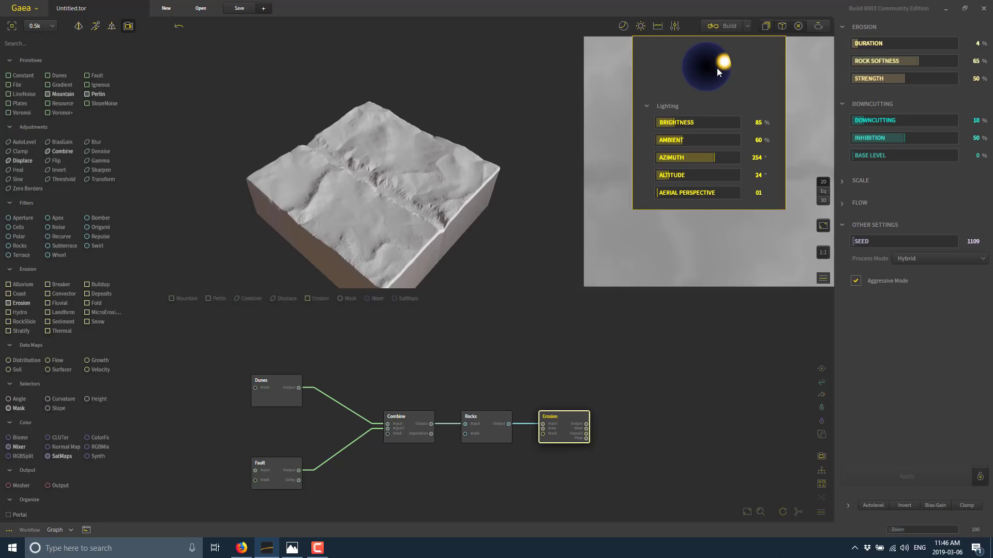
pyautogui.click(703, 76)
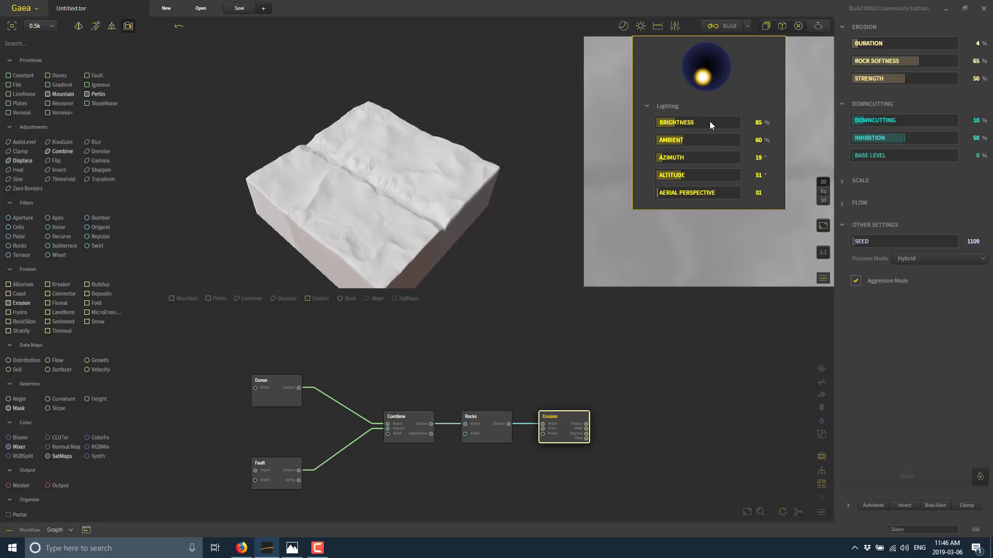
pyautogui.click(703, 67)
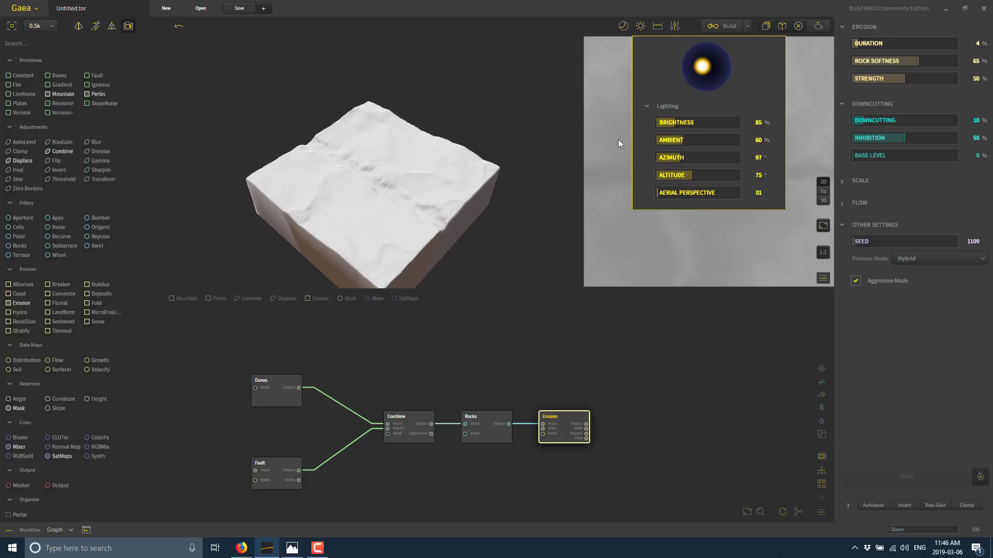
pyautogui.click(690, 56)
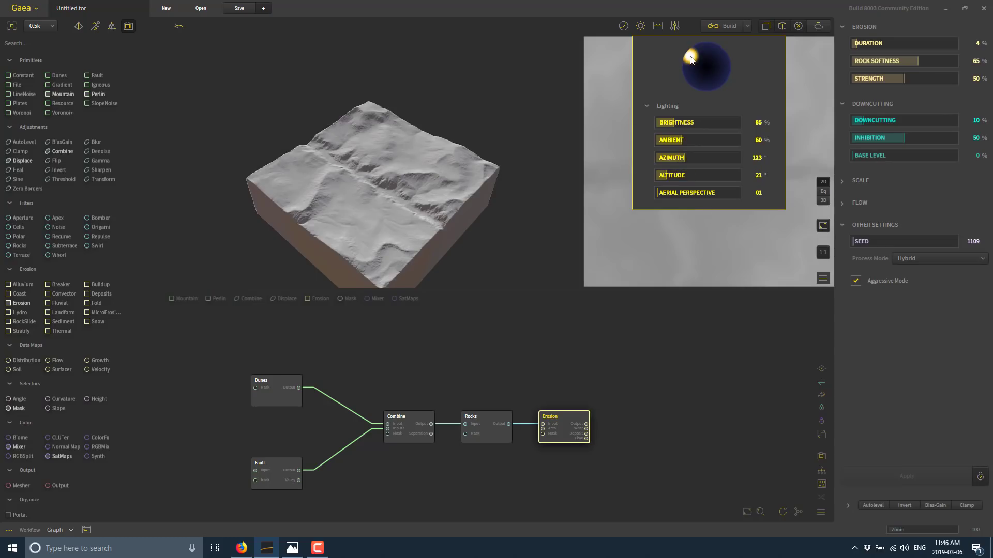
# - Enable water in the viewport and raise the water level to 14 m
pyautogui.click(661, 30)
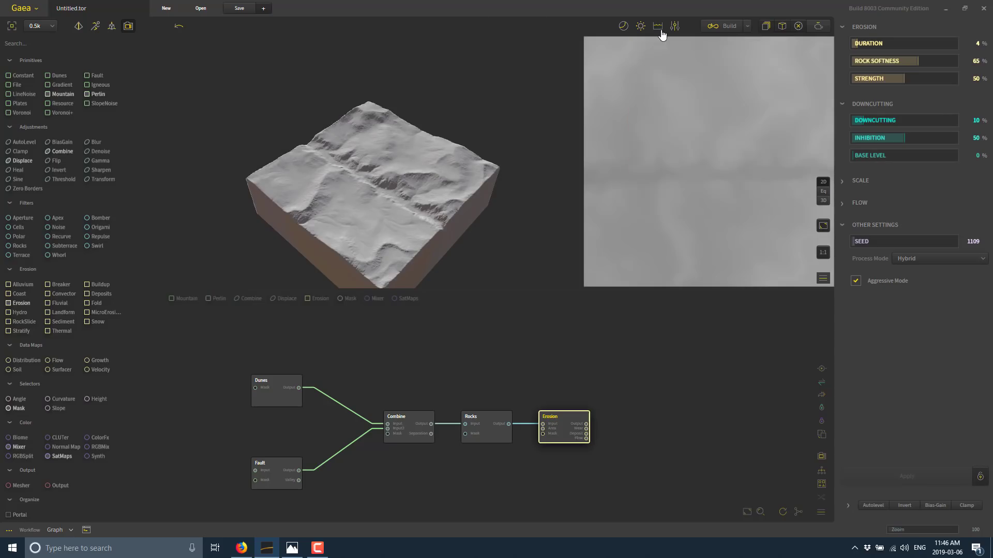
pyautogui.click(668, 56)
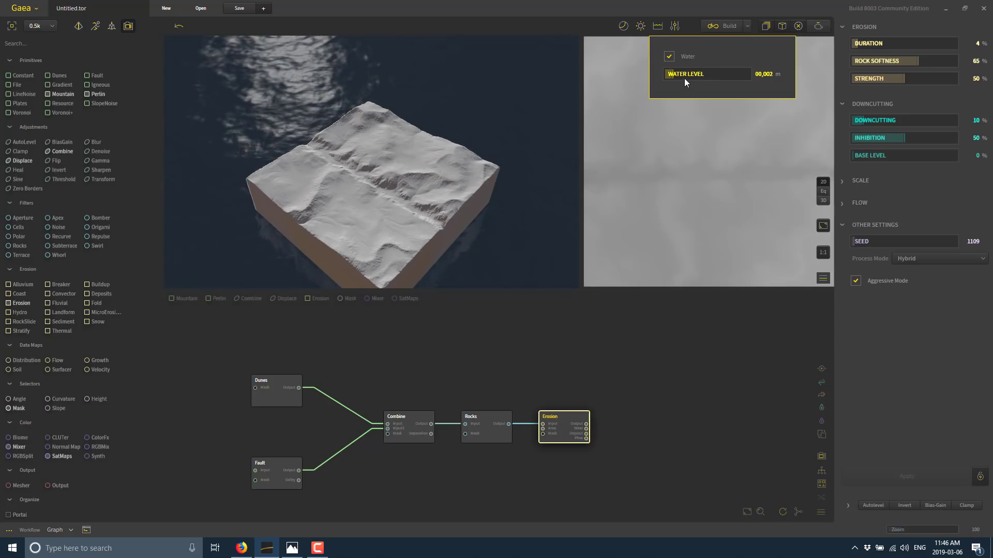
pyautogui.moveTo(686, 76); pyautogui.dragTo(713, 76)
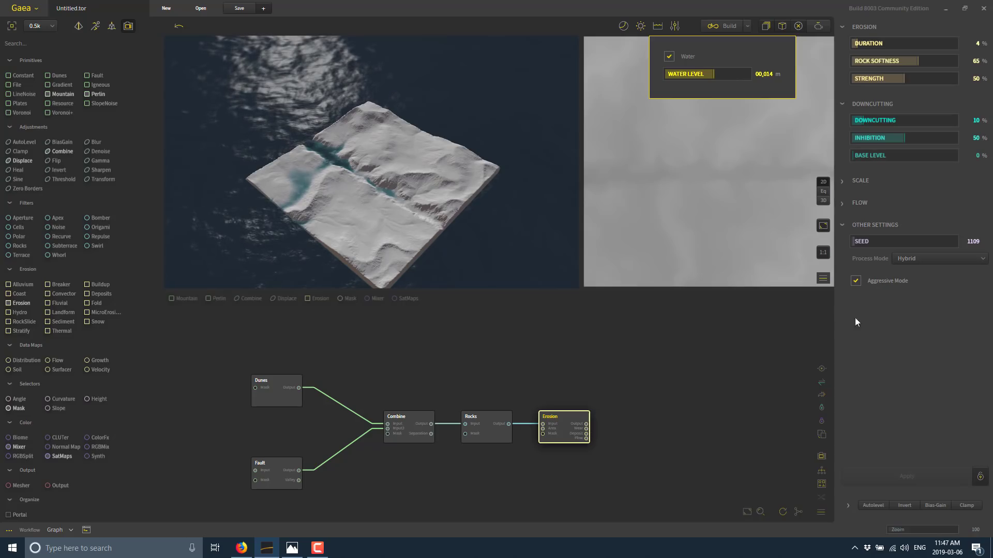
# - Mark the Erosion node for export
pyautogui.rightClick(576, 416)
pyautogui.click(567, 498)
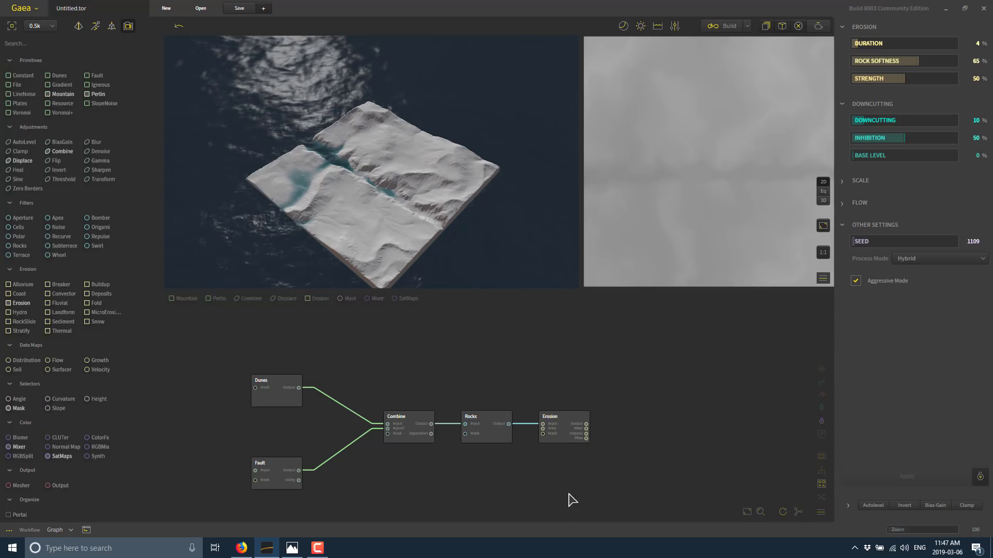
pyautogui.click(573, 427)
pyautogui.rightClick(573, 428)
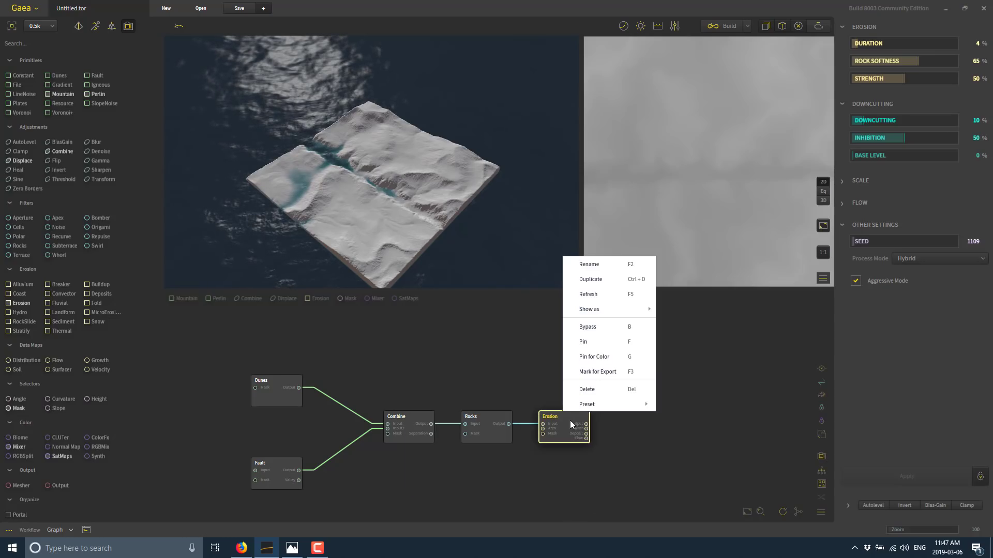
pyautogui.click(578, 373)
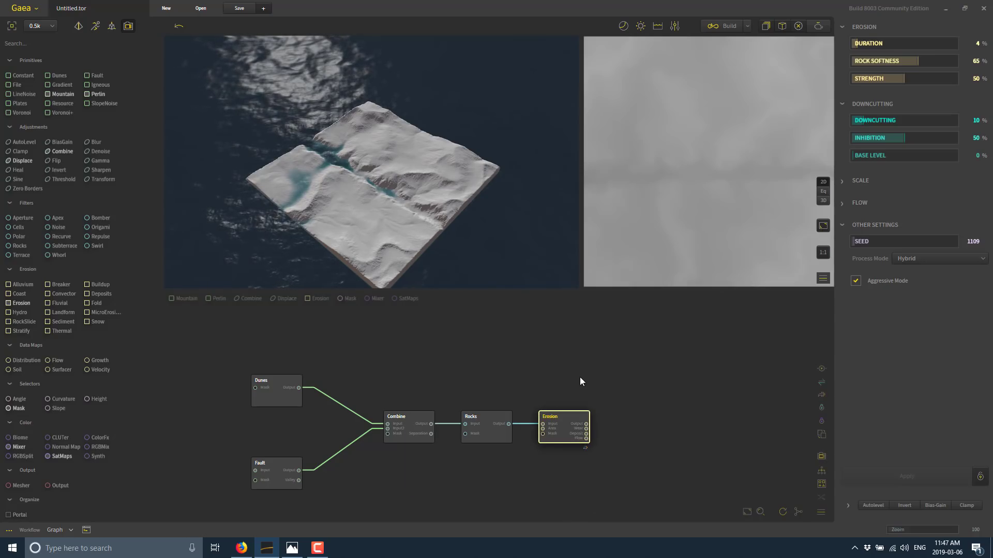
# - Open the Build Manager and set the build resolution to 1024, keeping the PNG format
pyautogui.click(729, 26)
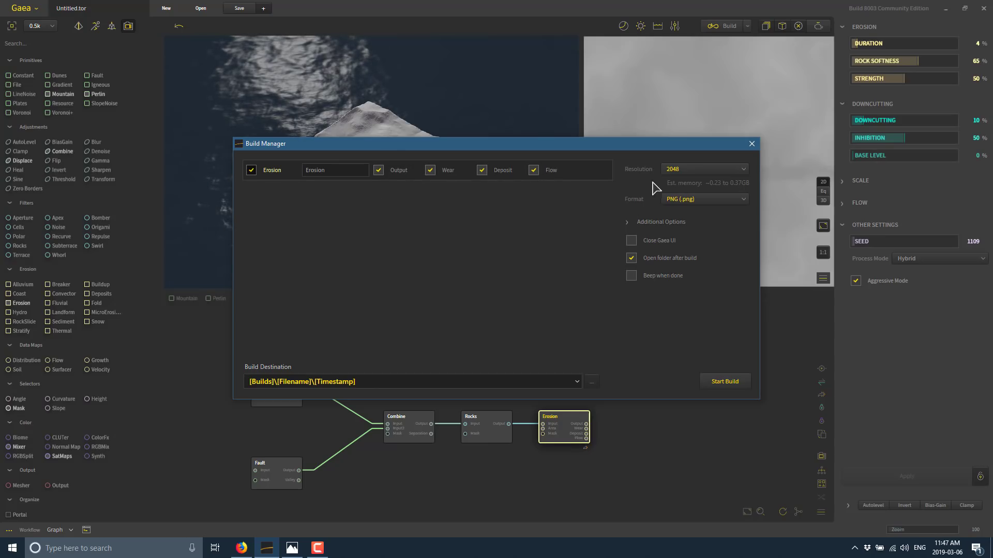
pyautogui.click(743, 175)
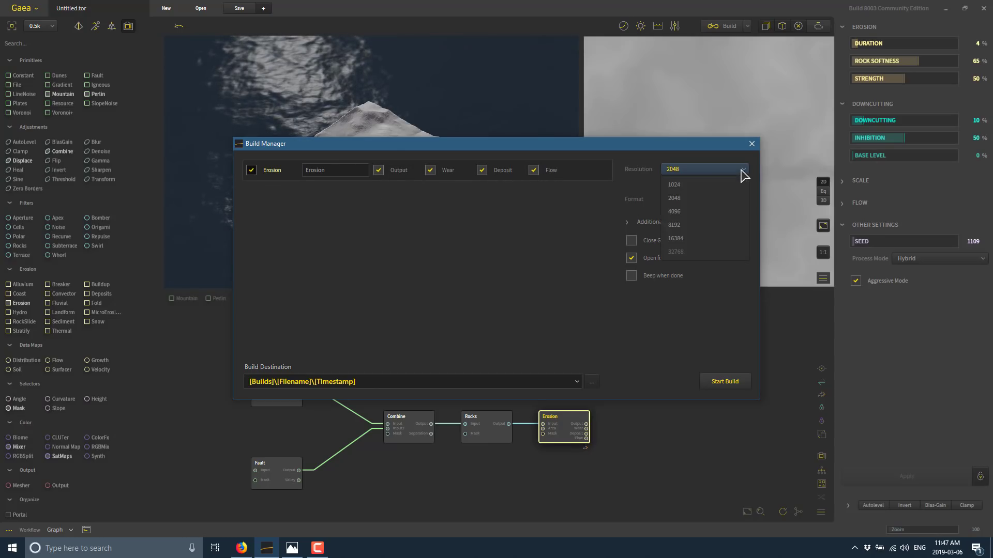
pyautogui.click(702, 186)
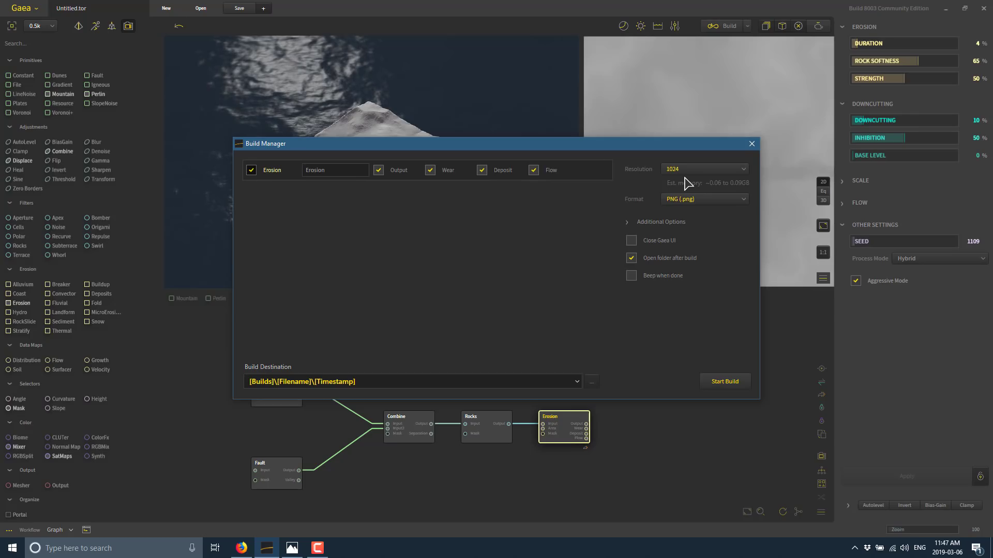
pyautogui.click(743, 203)
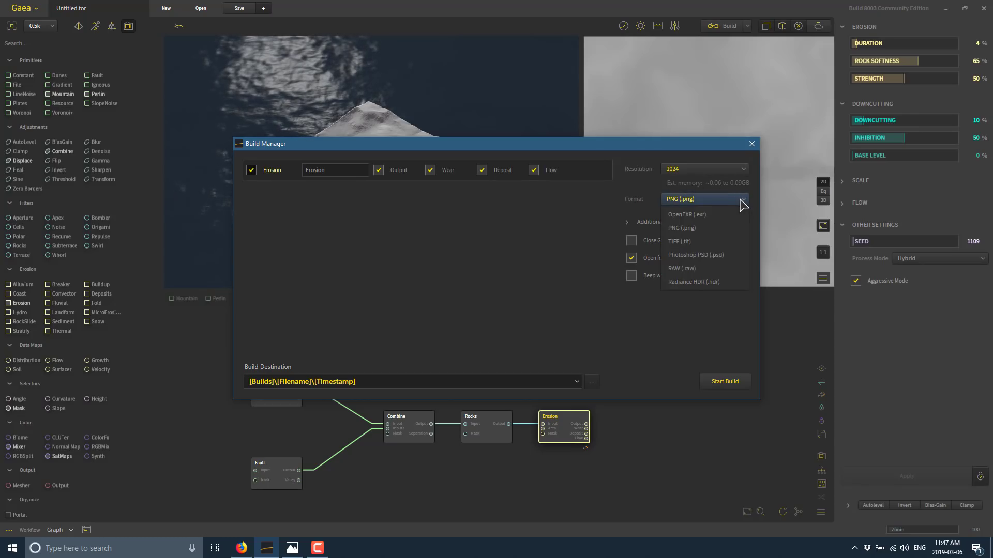
pyautogui.click(654, 362)
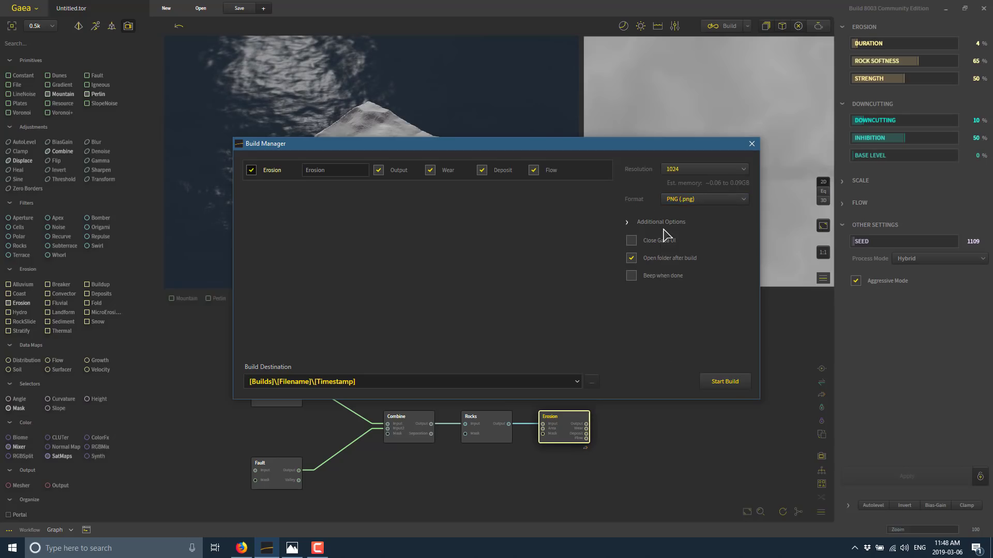
# - Set the build destination to the C:\temp folder
pyautogui.click(592, 384)
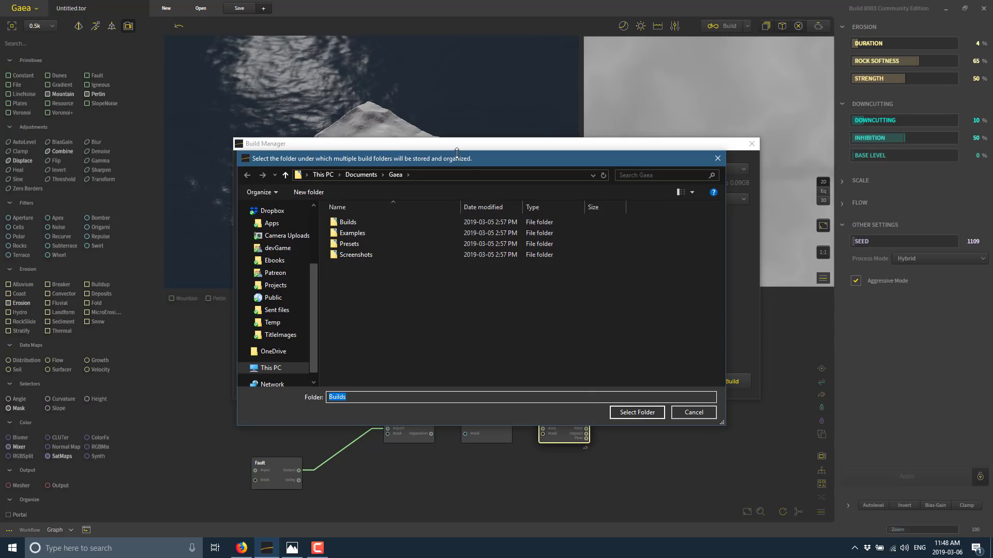
pyautogui.scroll(-1, 283, 331)
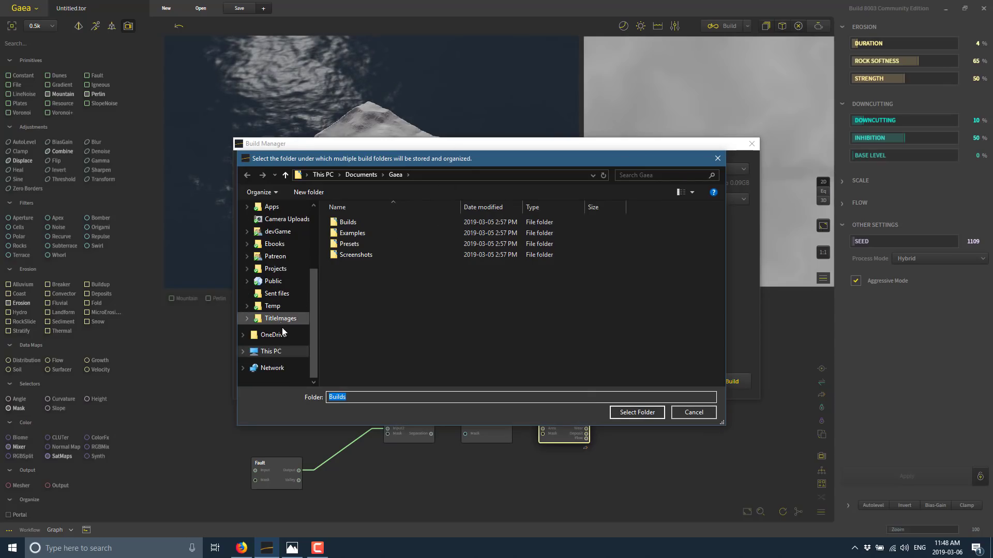
pyautogui.click(271, 351)
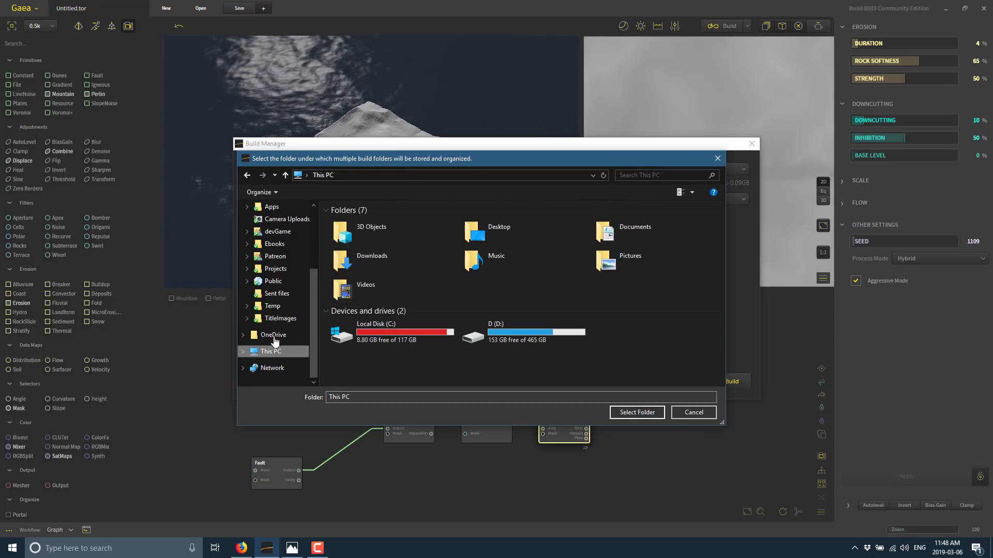
pyautogui.doubleClick(392, 322)
pyautogui.doubleClick(364, 301)
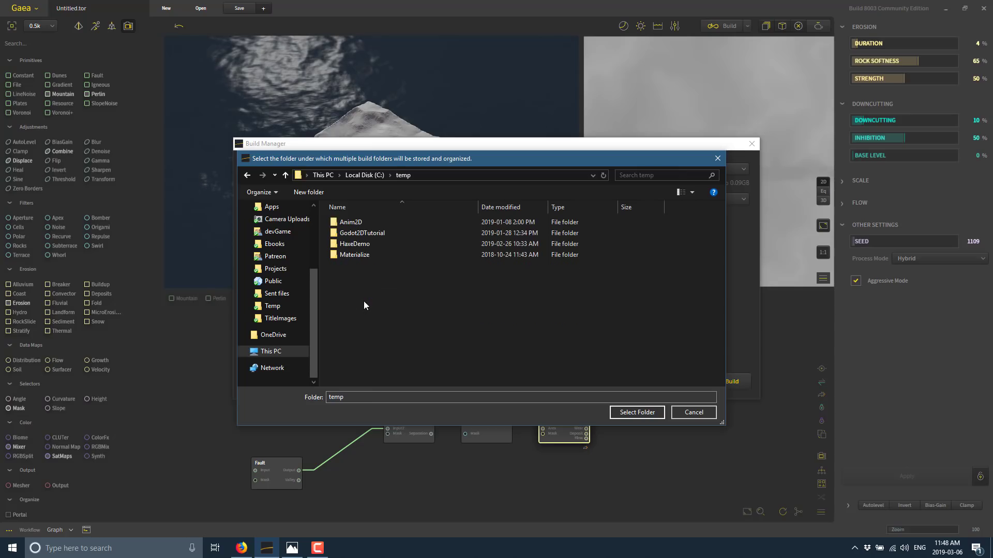
pyautogui.click(637, 412)
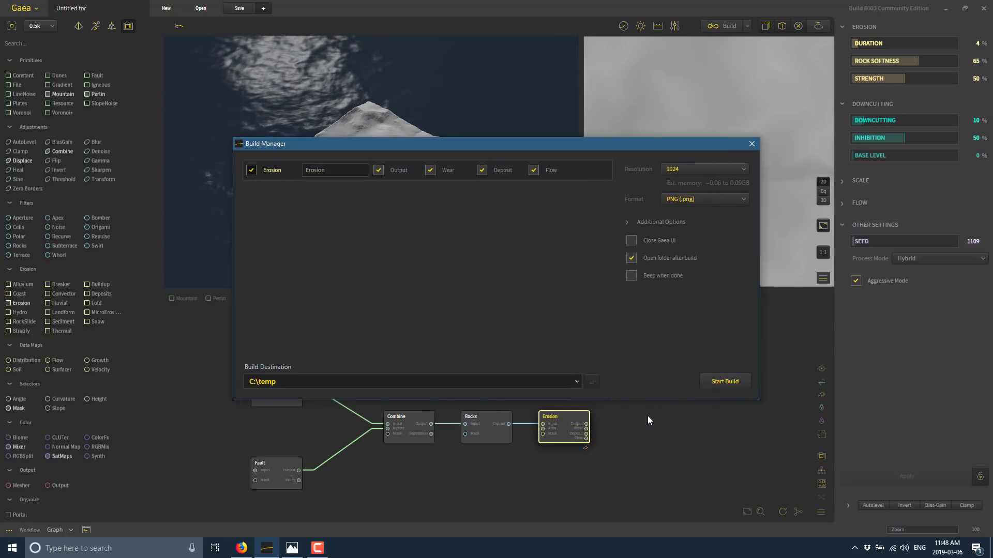
# - Start the build and save the terrain file as GaeYoutube in C:\temp
pyautogui.click(713, 382)
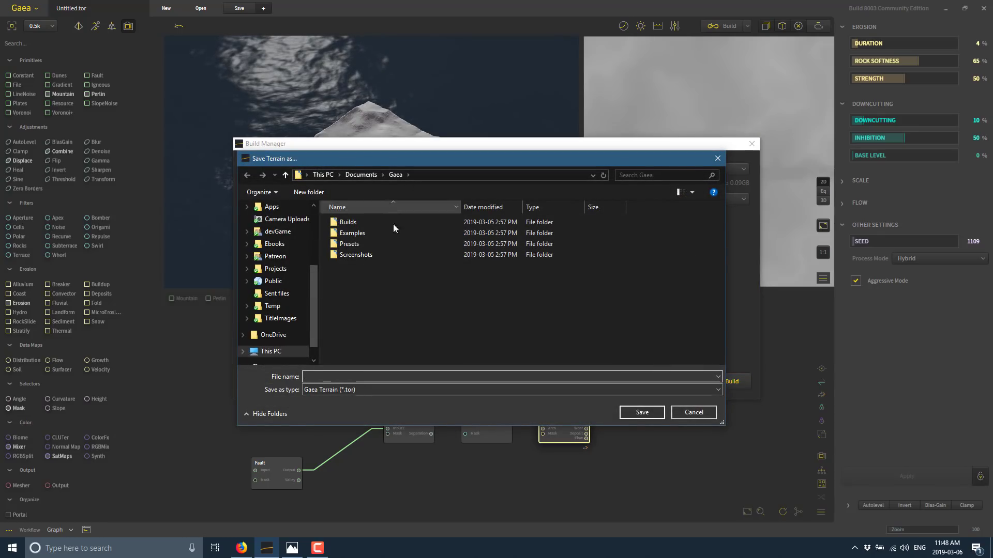
pyautogui.click(271, 351)
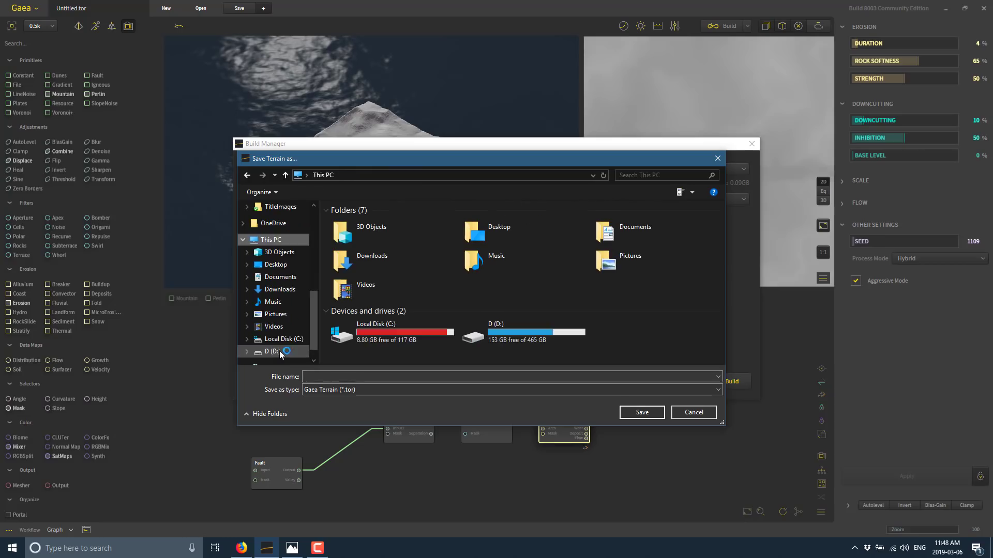
pyautogui.doubleClick(369, 333)
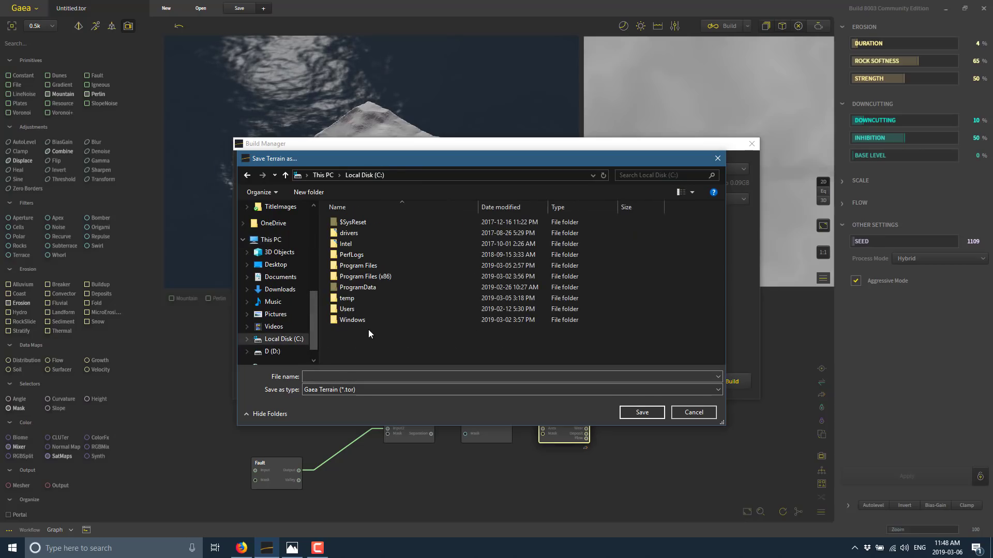
pyautogui.doubleClick(347, 298)
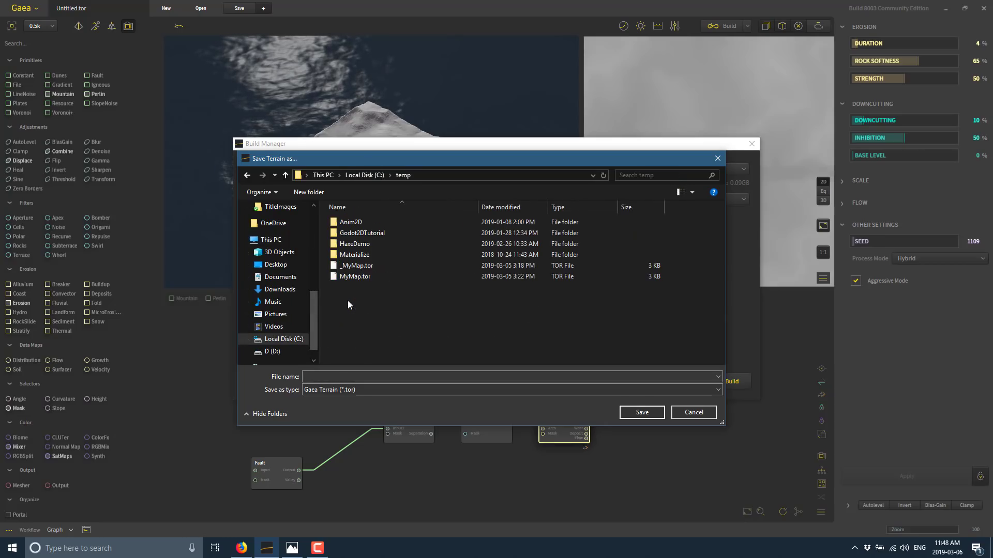
pyautogui.click(549, 380)
pyautogui.write('GaeYo')
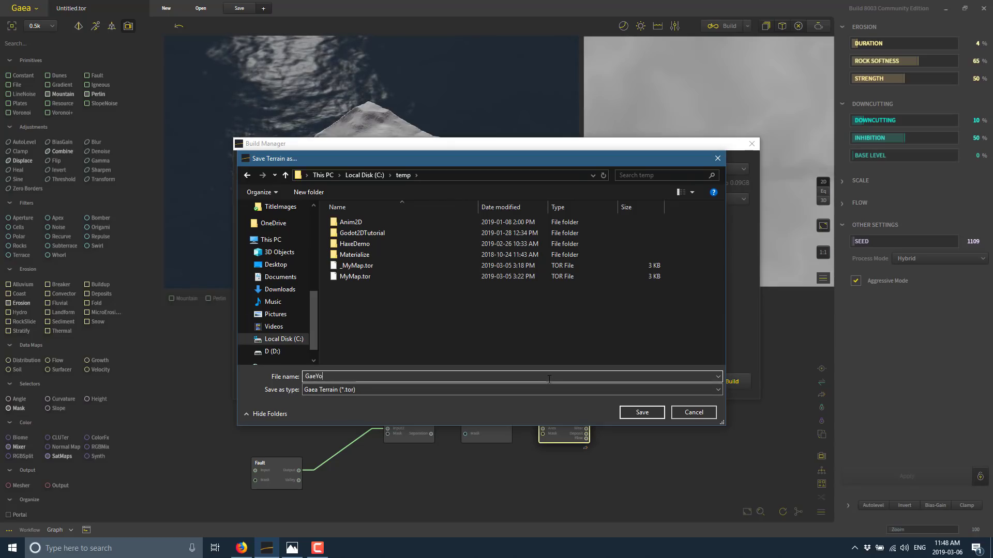
pyautogui.write('utube')
pyautogui.press('Return')
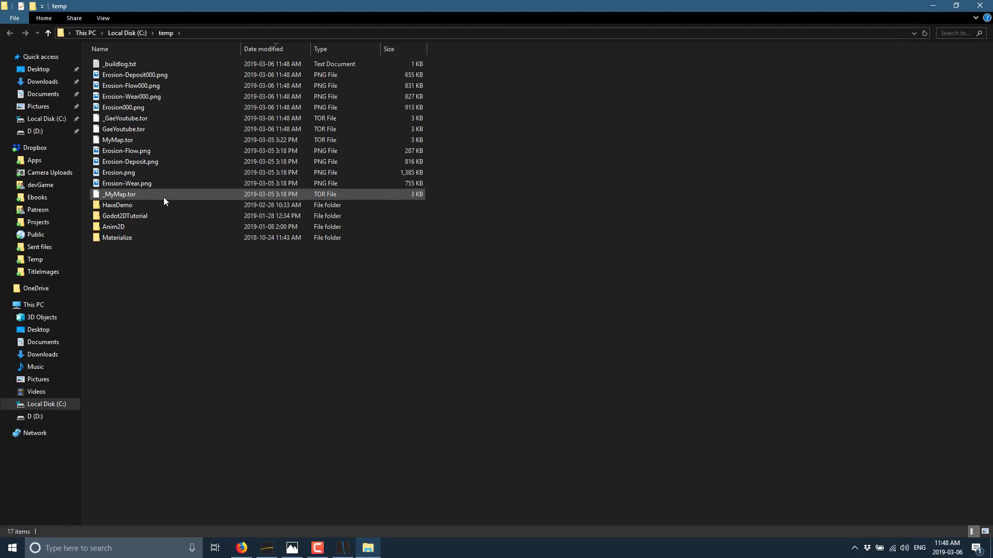
# - Examine the exported Erosion000.png and Erosion-Flow000.png images from the temp folder, closing each after viewing
pyautogui.moveTo(110, 179)
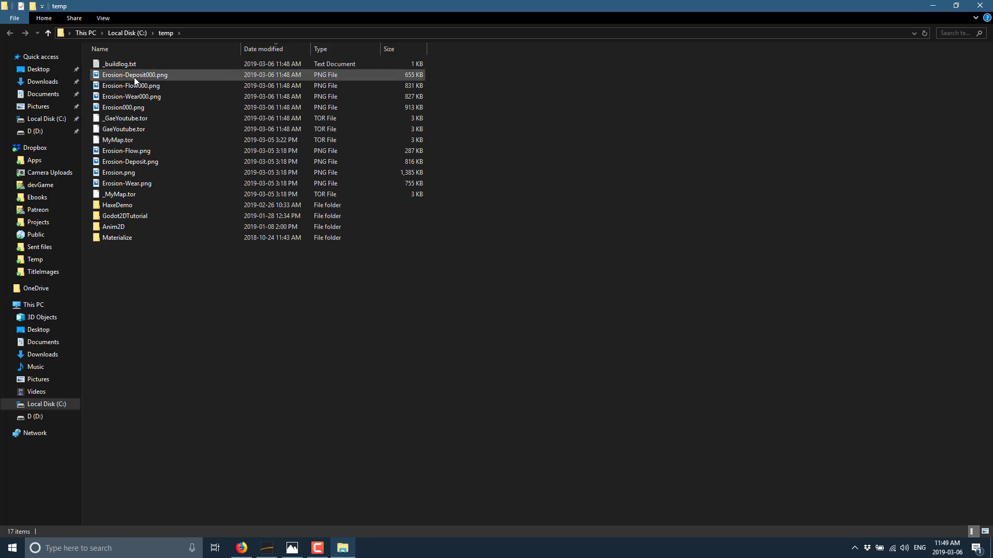
pyautogui.doubleClick(133, 107)
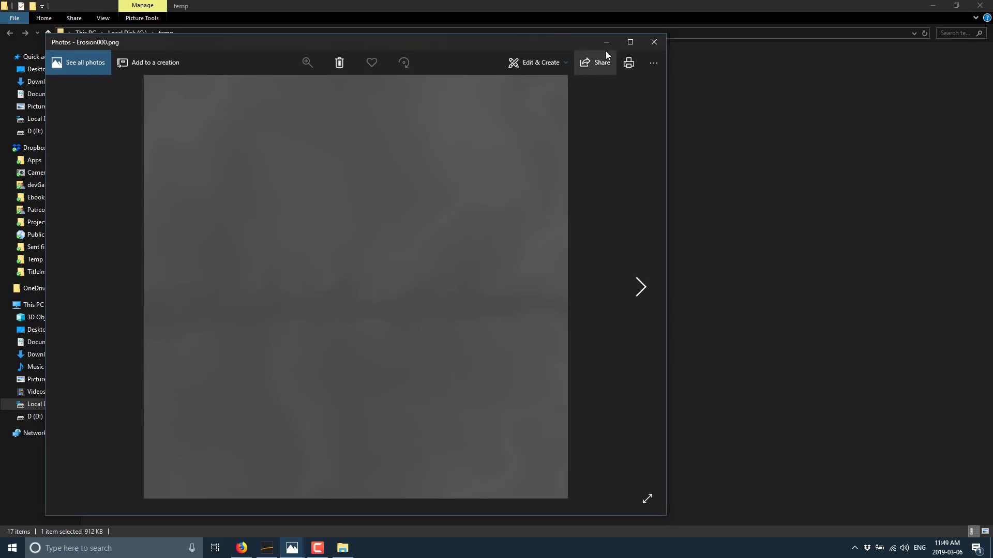
pyautogui.click(654, 42)
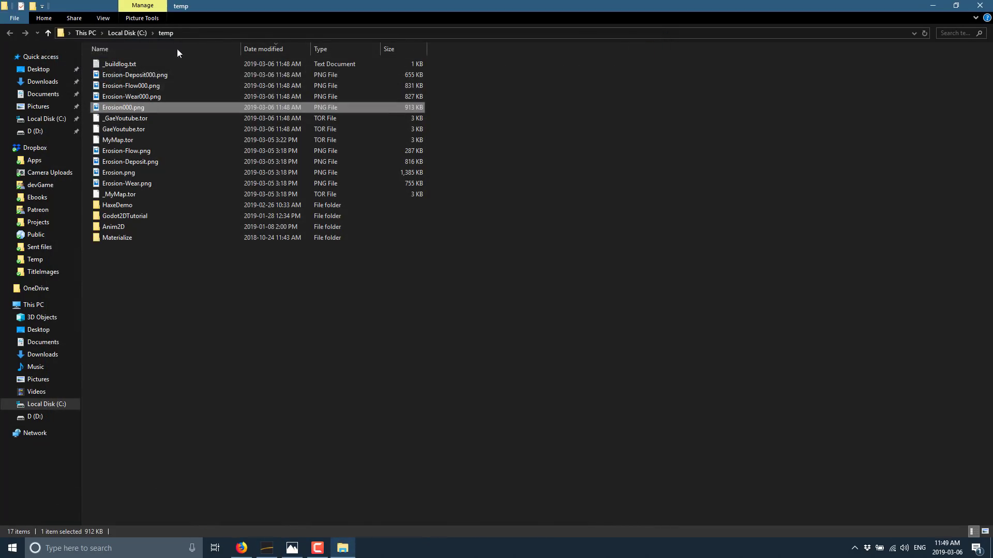
pyautogui.doubleClick(111, 88)
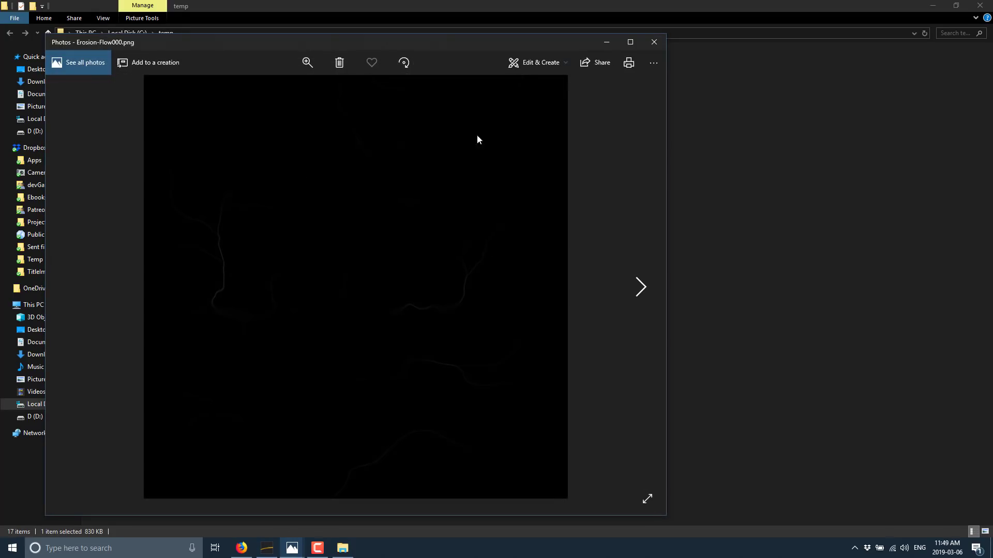
pyautogui.click(654, 42)
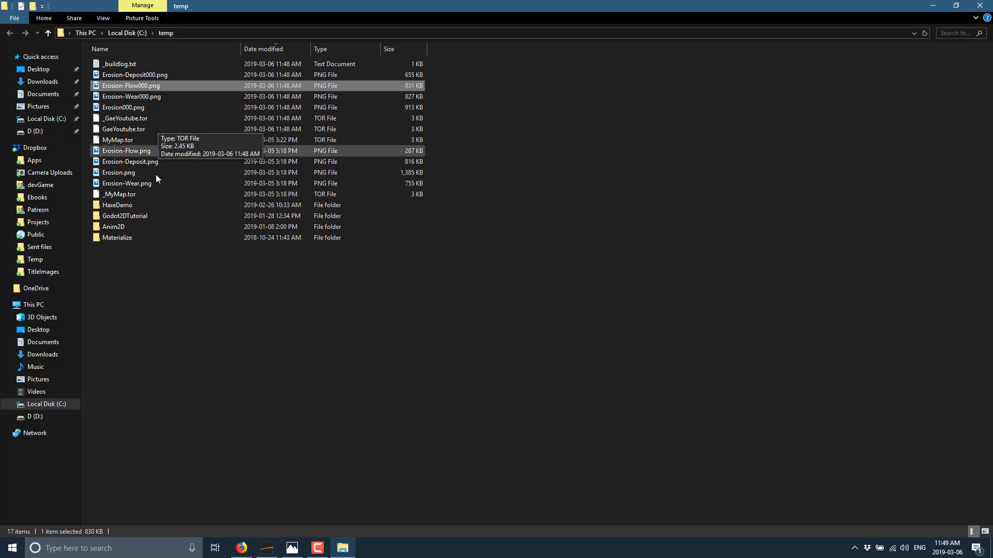
# - Switch back to Gaea and close the Photos app still running in the background
pyautogui.click(262, 549)
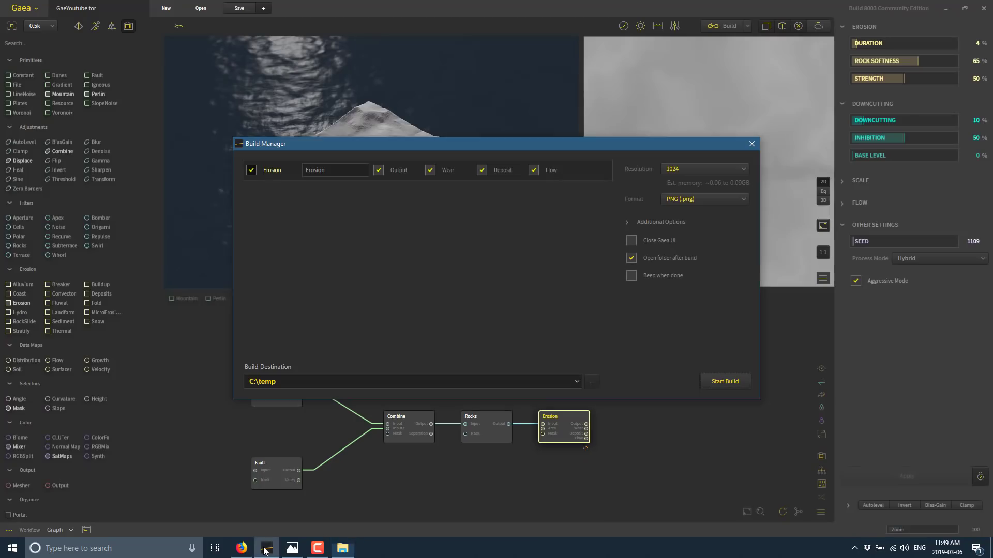
pyautogui.rightClick(292, 549)
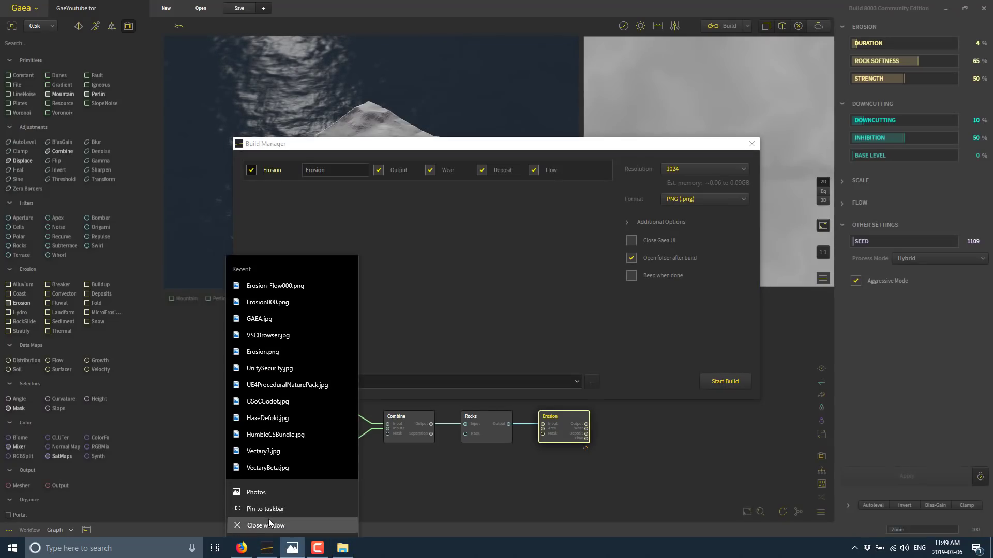
pyautogui.click(268, 519)
pyautogui.moveTo(268, 551)
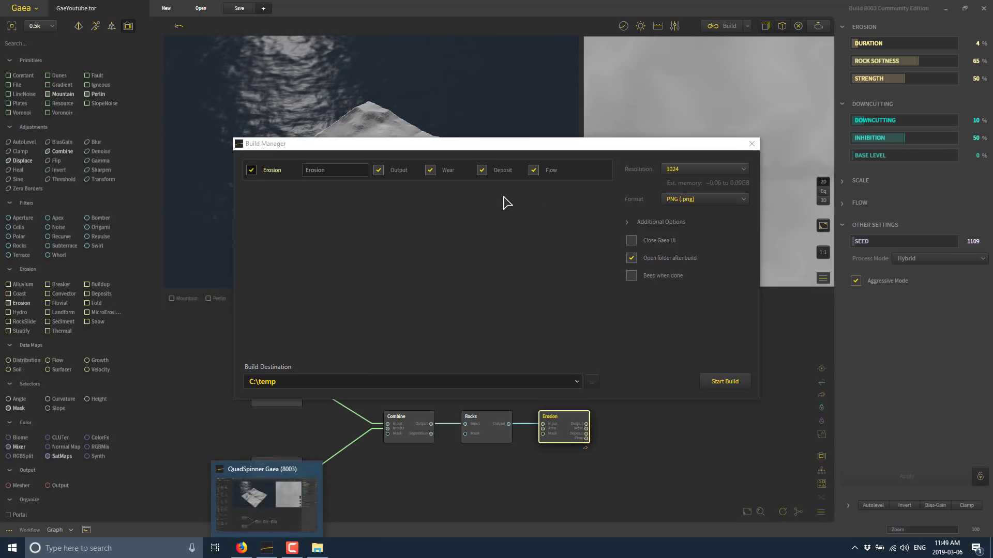
# - Close the Build Manager and unmark the Erosion node for export
pyautogui.click(753, 143)
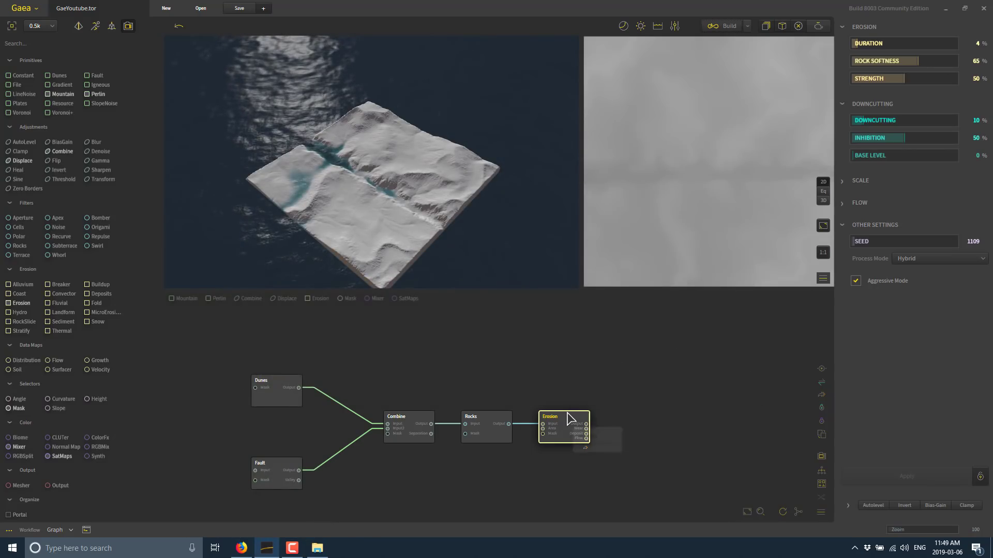
pyautogui.rightClick(572, 440)
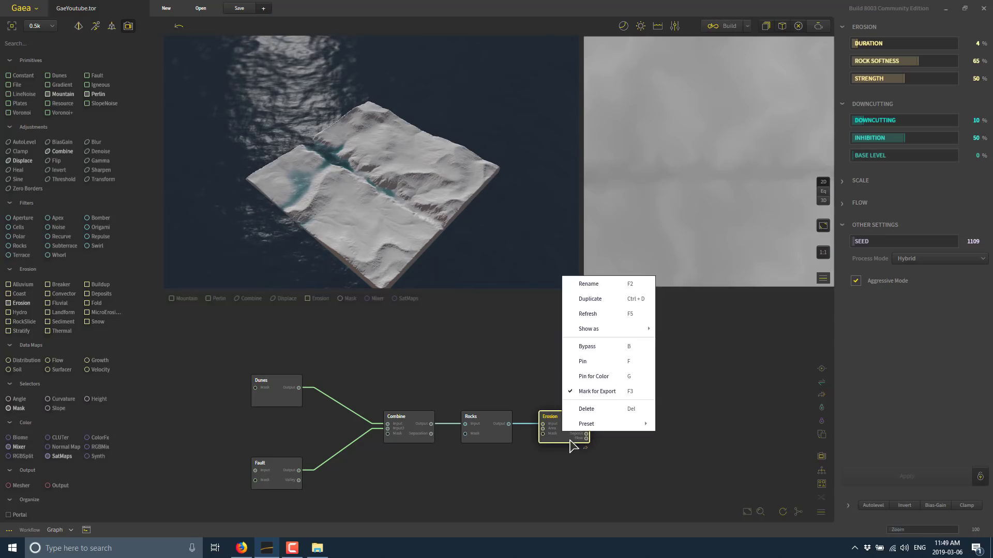
pyautogui.click(580, 396)
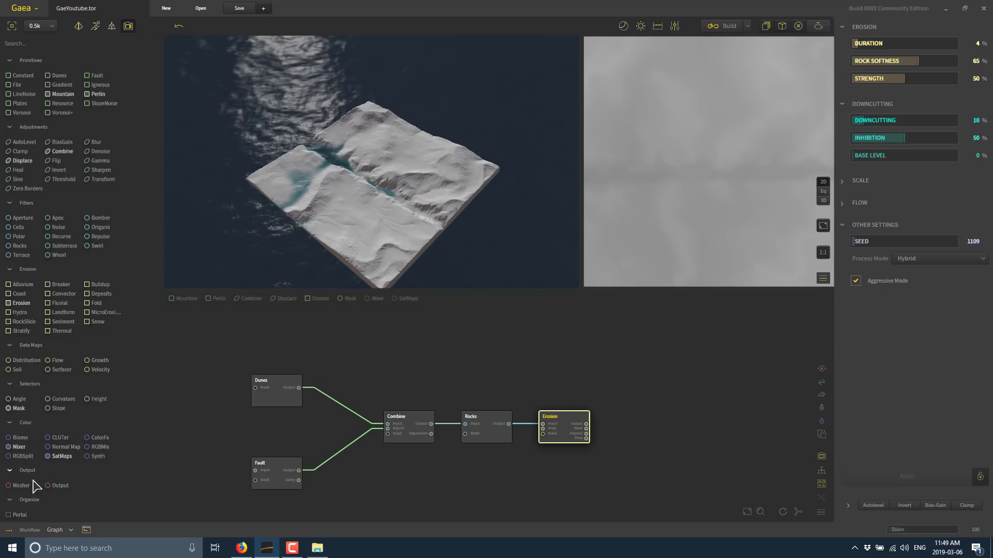
# - Connect a Mesher node to the Erosion output and set its vertex count to 65 and its LOD to LOD 2
pyautogui.moveTo(20, 486); pyautogui.dragTo(579, 430)
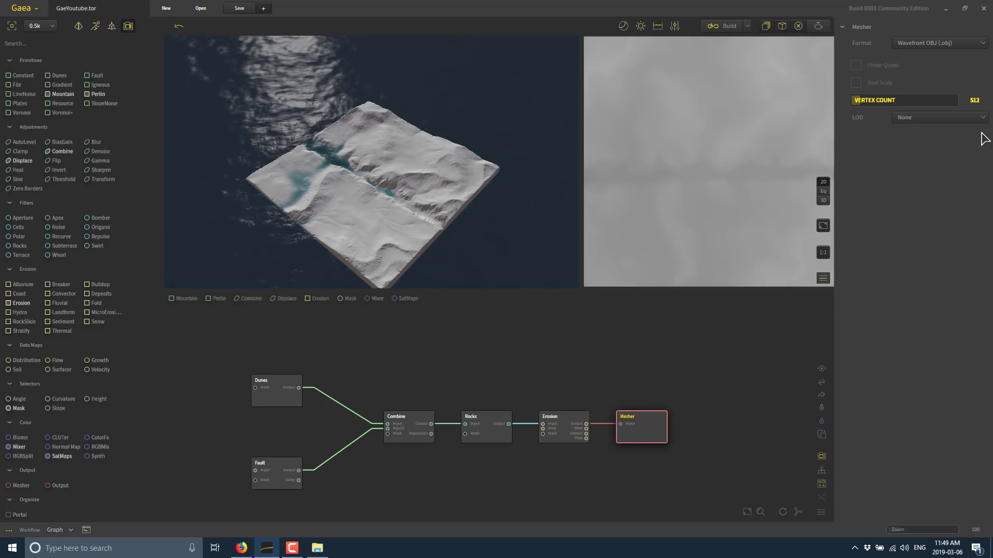
pyautogui.click(905, 99)
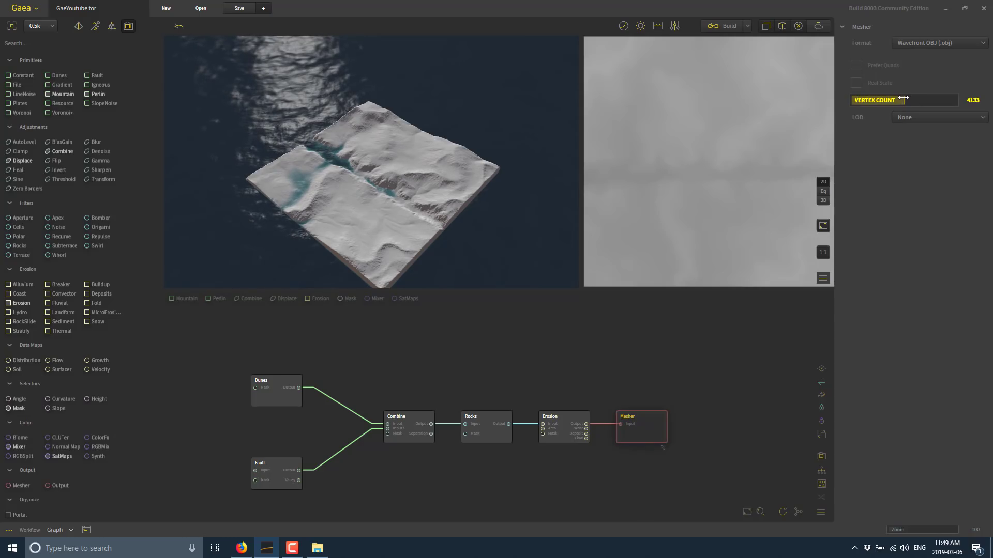
pyautogui.click(860, 101)
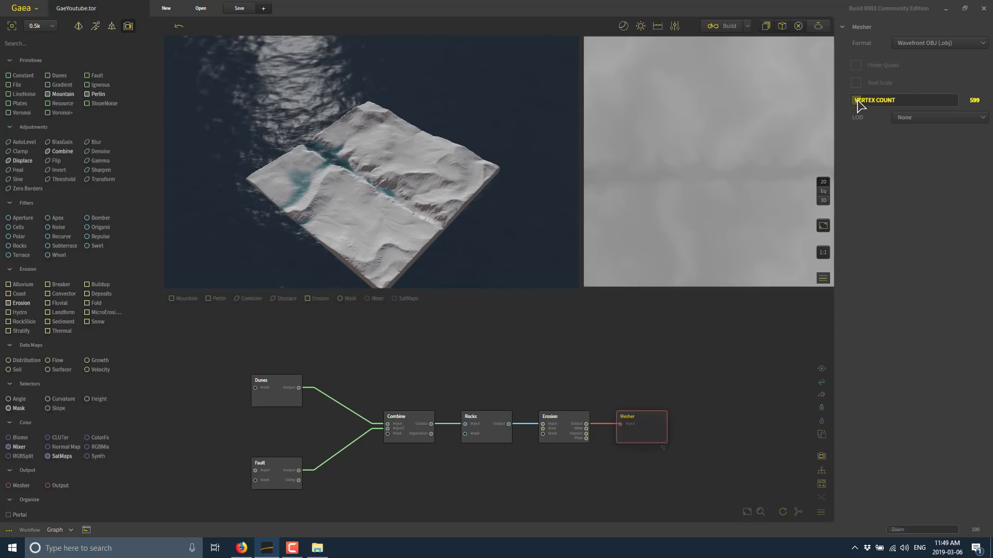
pyautogui.moveTo(860, 103); pyautogui.dragTo(856, 99)
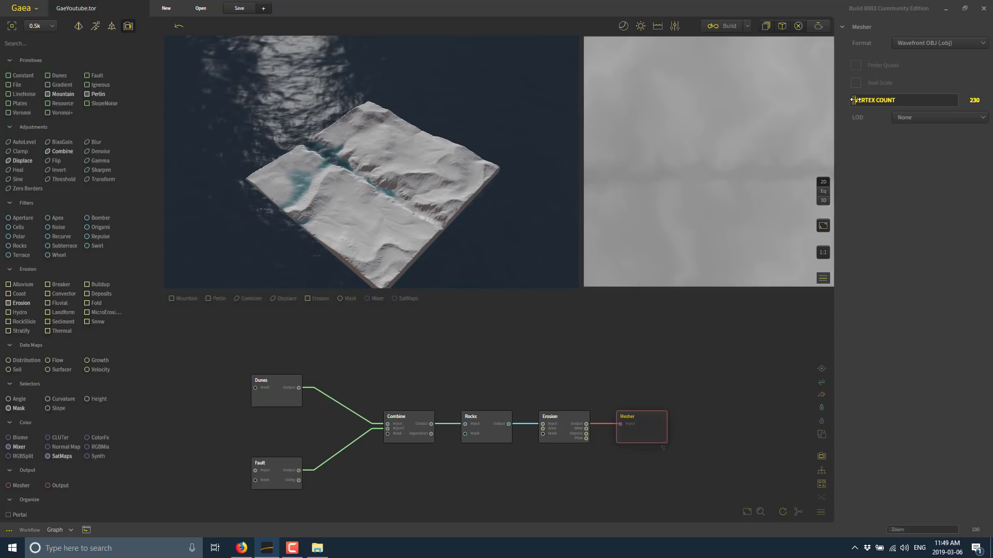
pyautogui.click(853, 100)
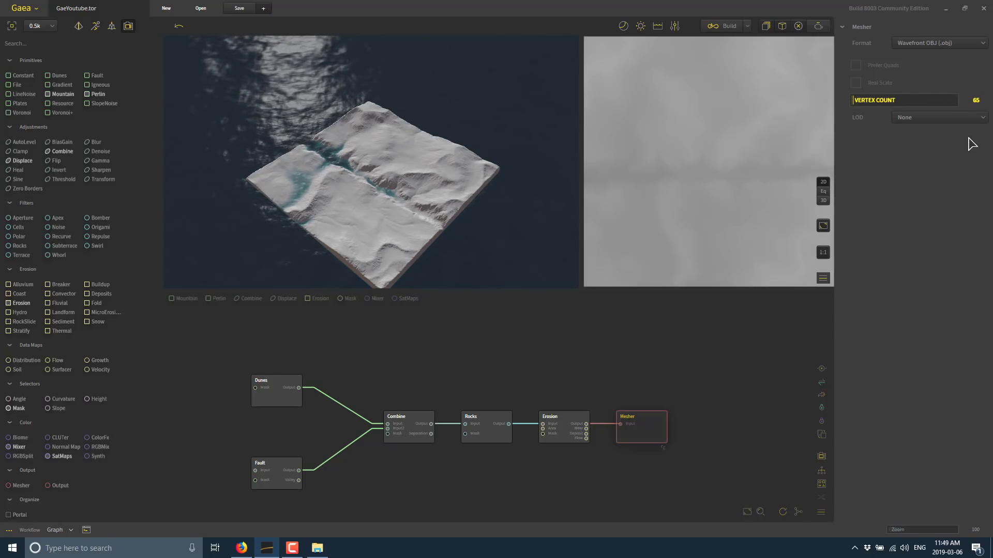
pyautogui.click(978, 118)
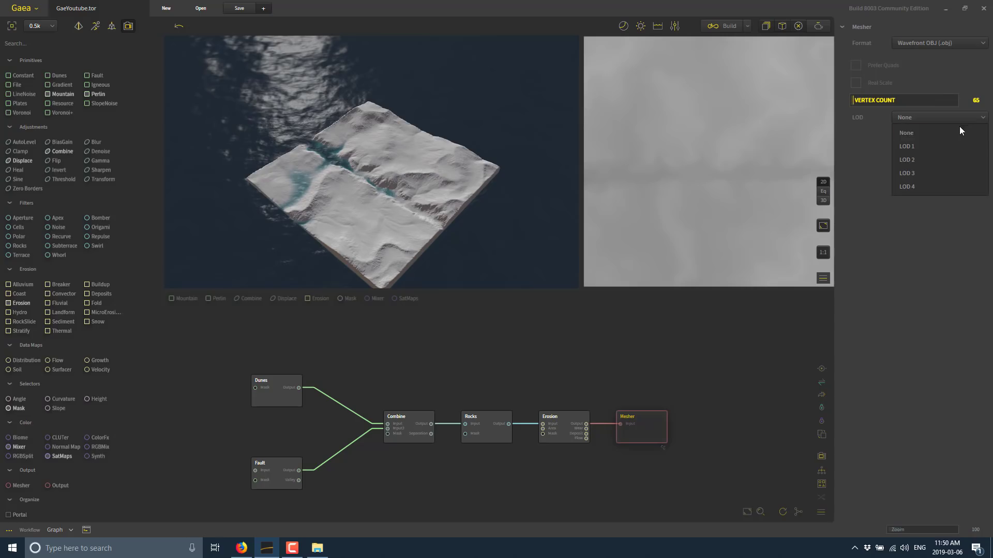
pyautogui.click(935, 160)
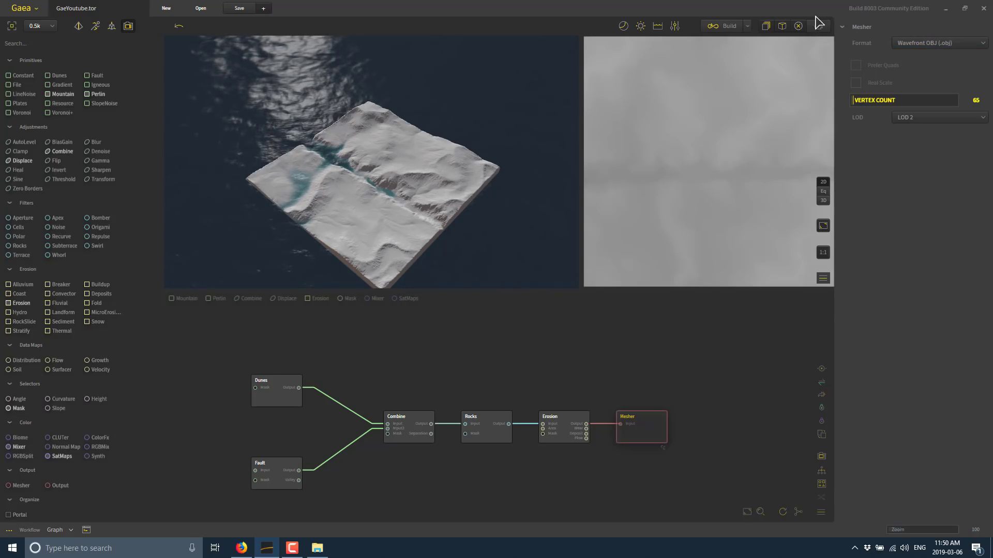
# - Try to build the Mesher output to C:\temp, and close the build console and Build Manager
pyautogui.click(727, 26)
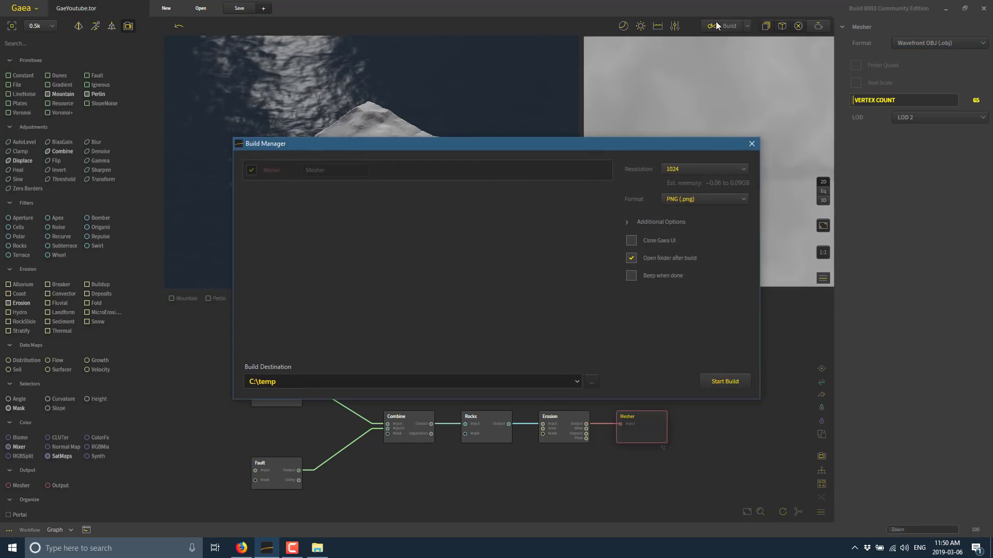
pyautogui.click(726, 385)
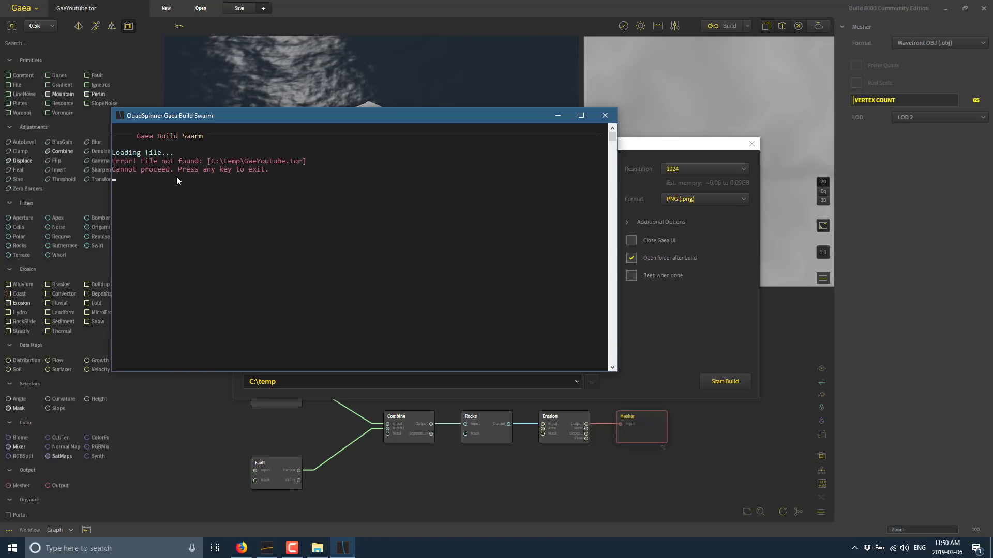
pyautogui.click(243, 175)
pyautogui.click(605, 115)
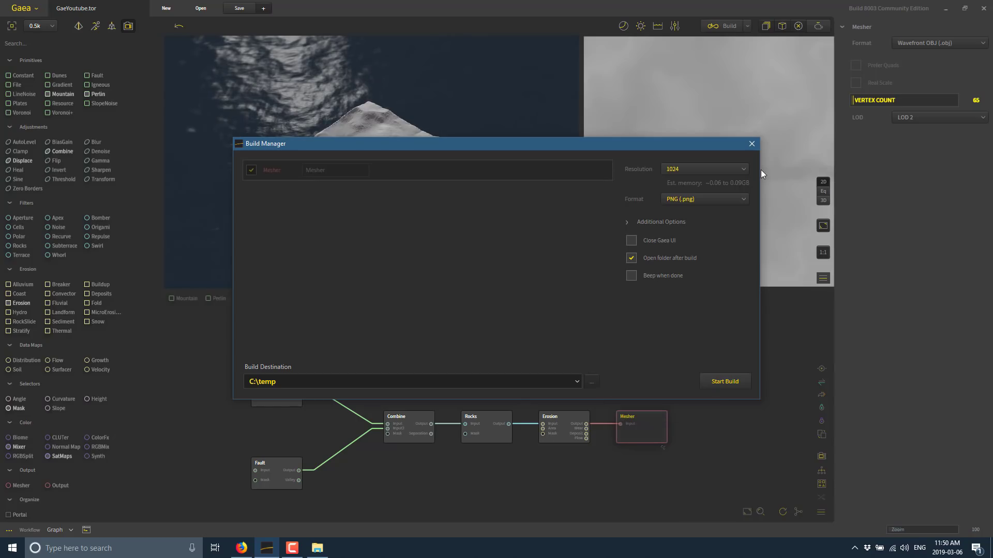
pyautogui.click(751, 144)
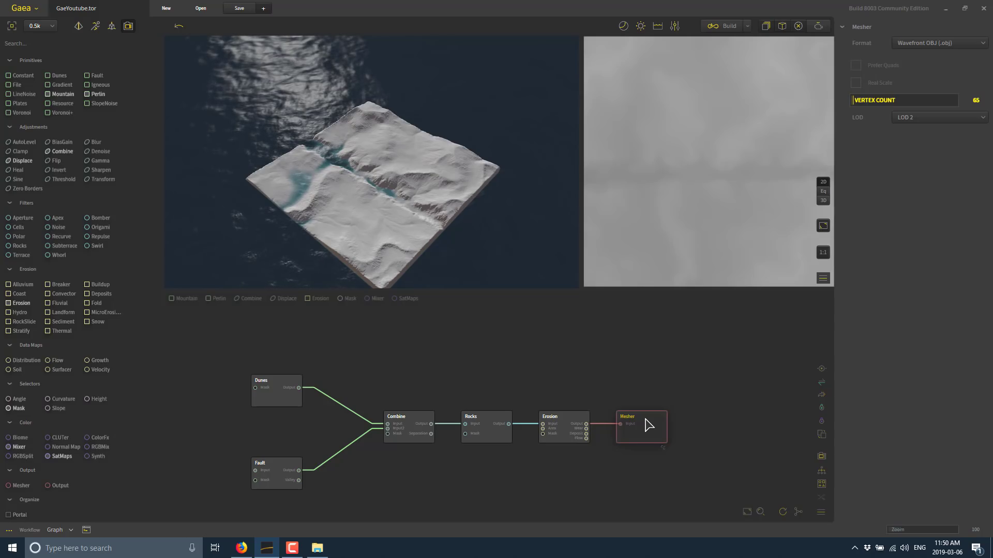
# - Delete the Mesher node from the graph
pyautogui.press('Delete')
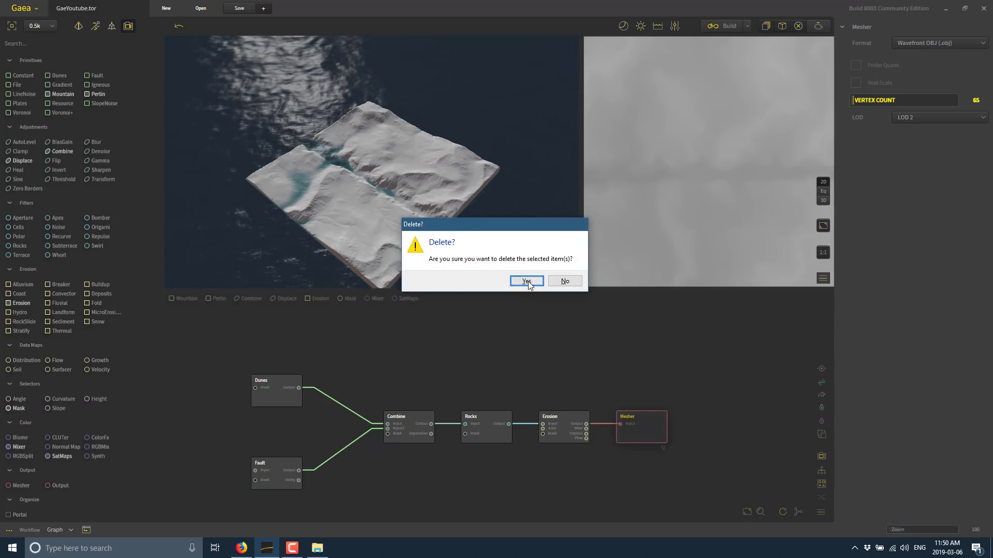
pyautogui.click(527, 311)
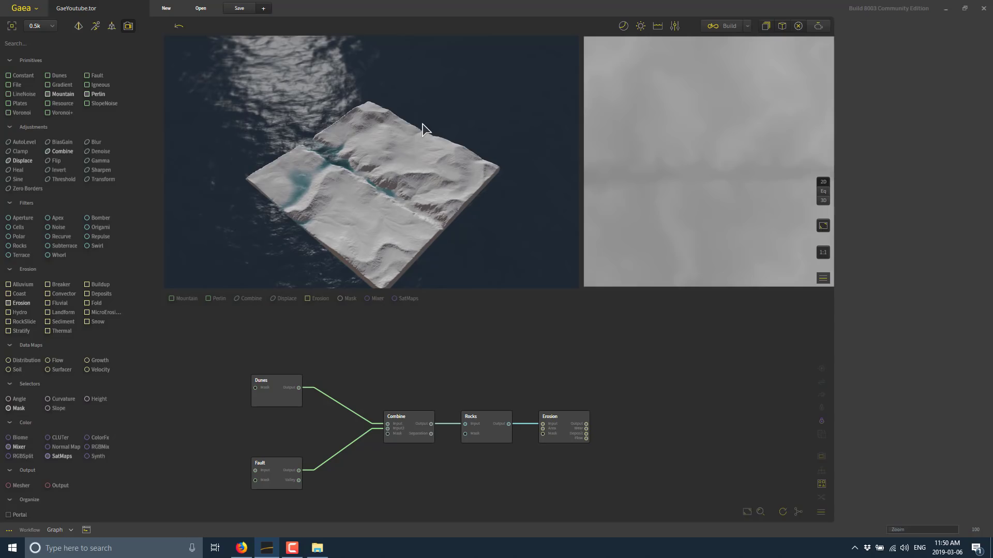
# - Add a Biome node on the Erosion output, pin the Erosion node for color, and preview the Biome node
pyautogui.scroll(5, 411, 221)
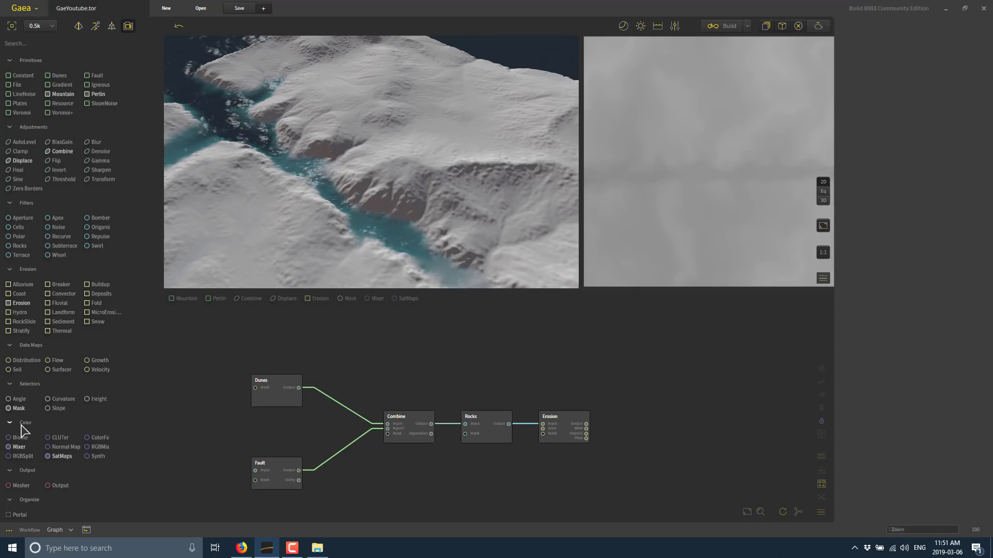
pyautogui.moveTo(20, 437); pyautogui.dragTo(566, 423)
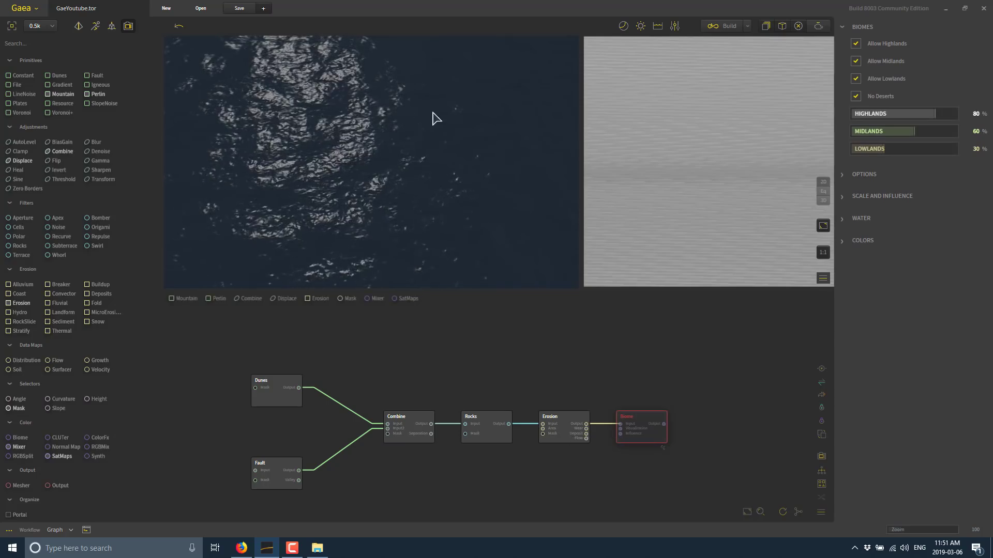
pyautogui.rightClick(561, 420)
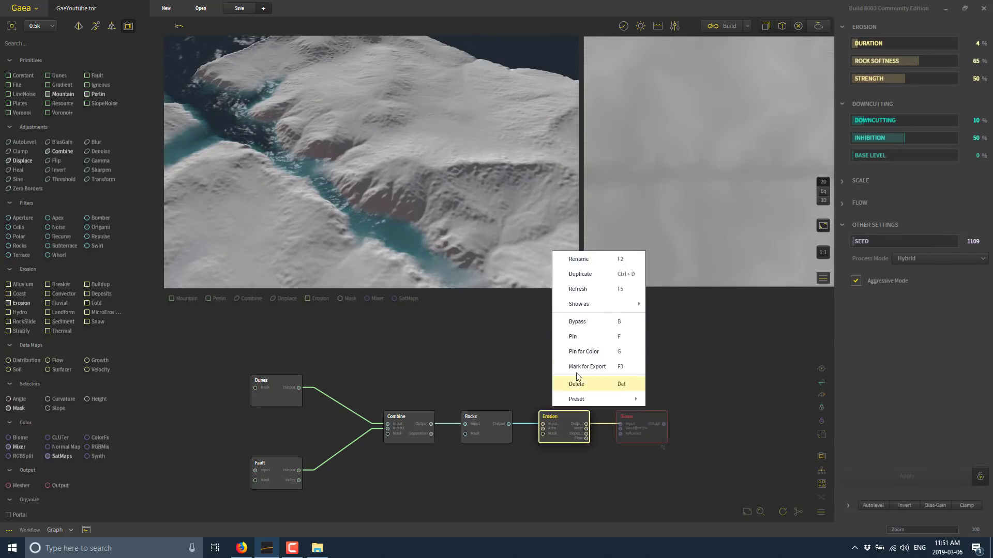
pyautogui.click(580, 355)
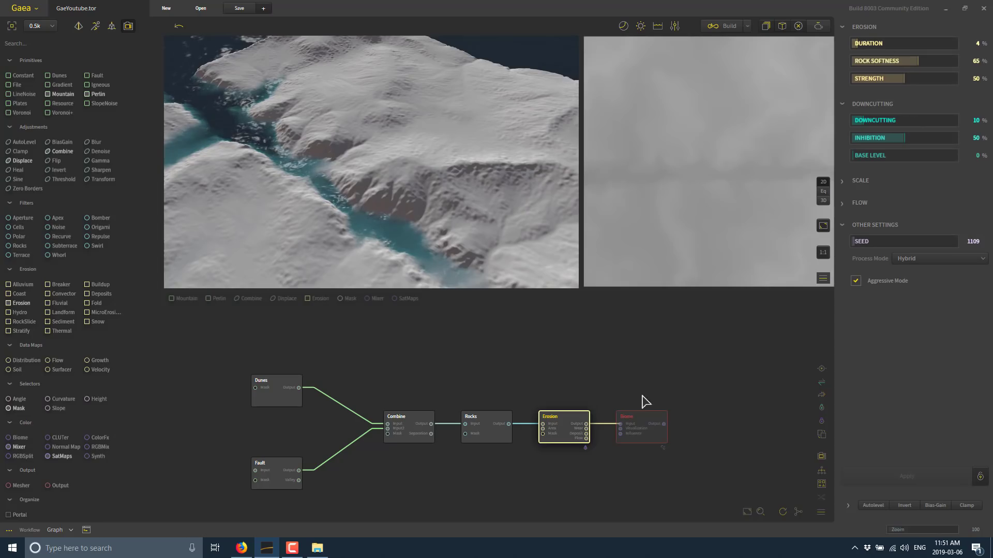
pyautogui.click(644, 425)
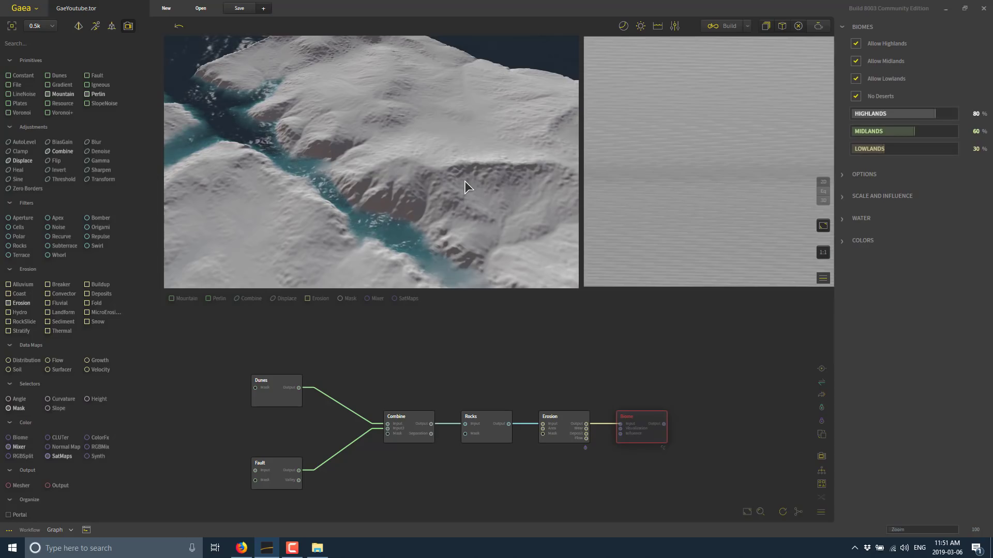
pyautogui.scroll(-5, 391, 166)
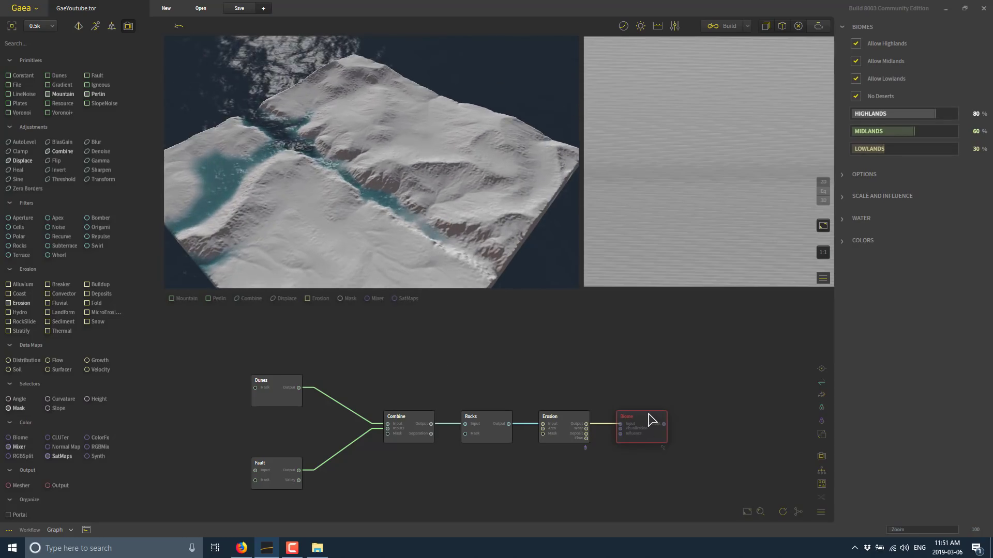
# - Connect the Rocks node's output to the Biome node's Input instead of the Erosion output
pyautogui.rightClick(660, 450)
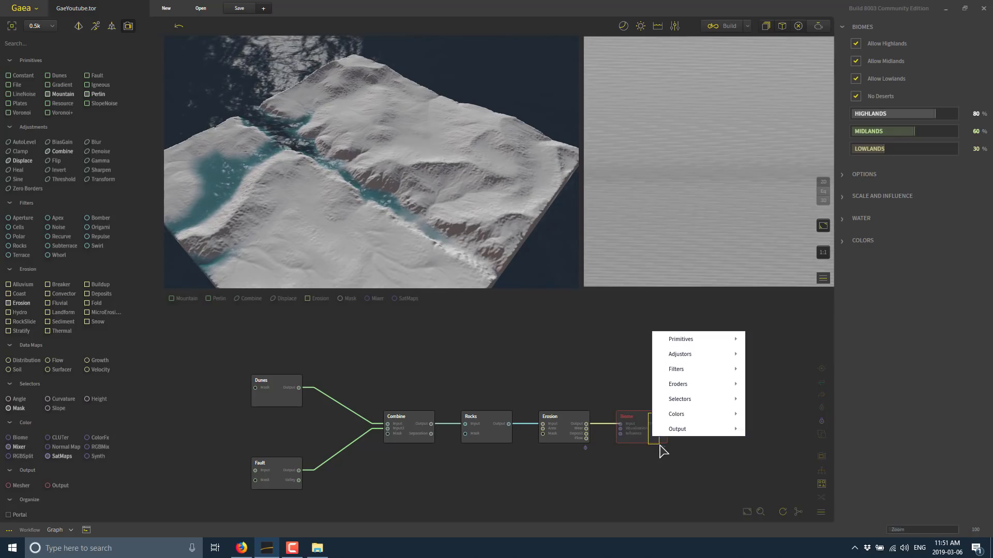
pyautogui.click(640, 412)
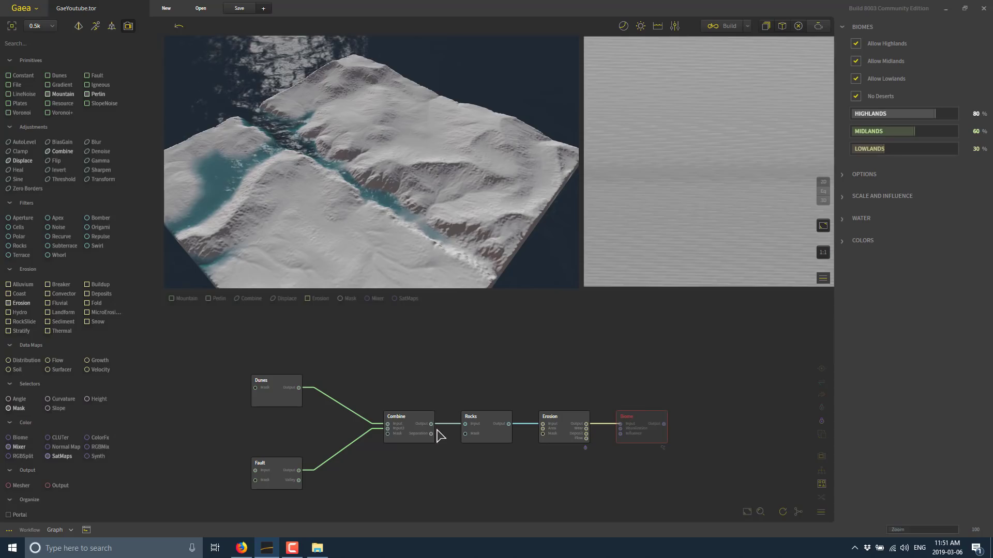
pyautogui.moveTo(508, 424); pyautogui.dragTo(626, 428)
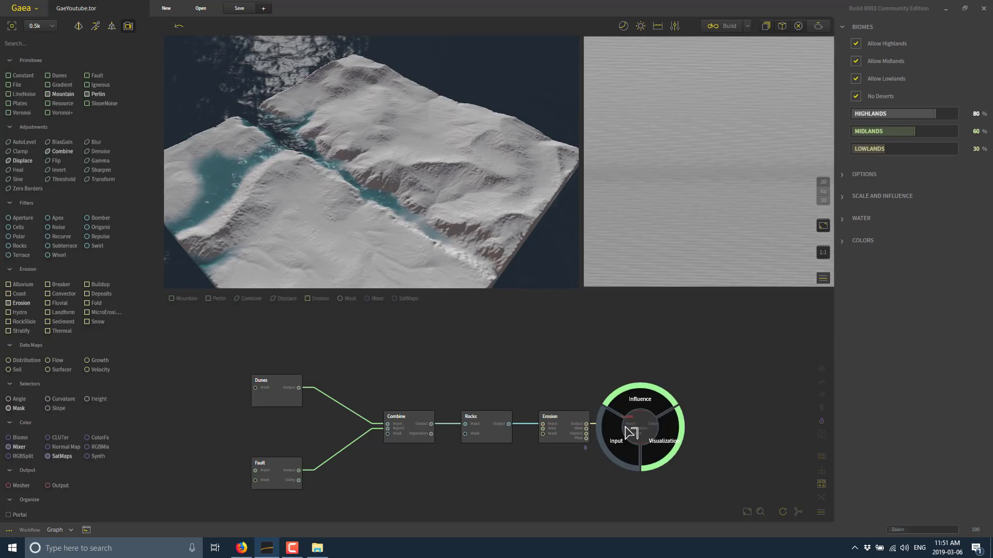
pyautogui.click(613, 455)
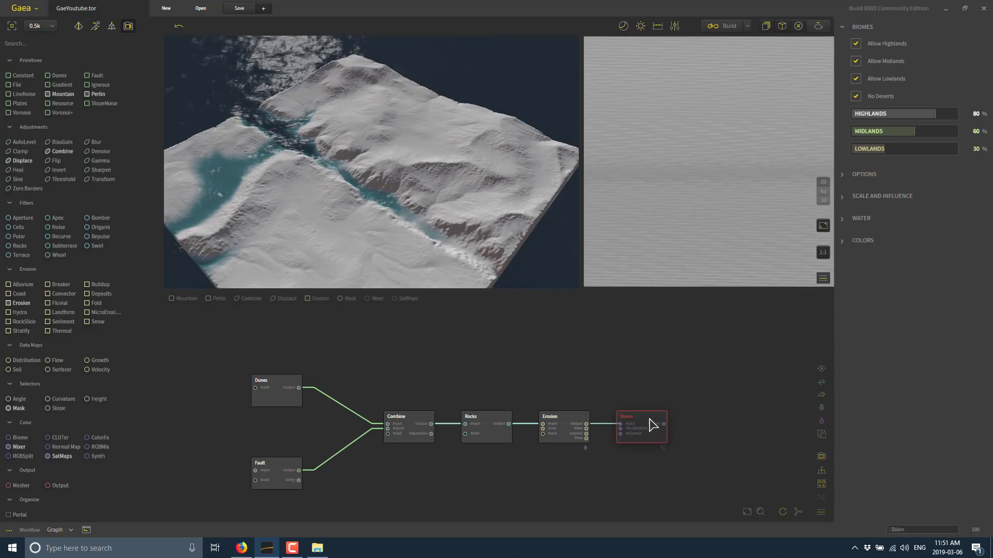
# - Delete the Biome node and connect a new SatMaps node to the Erosion node's Wear output
pyautogui.press('Delete')
pyautogui.click(526, 312)
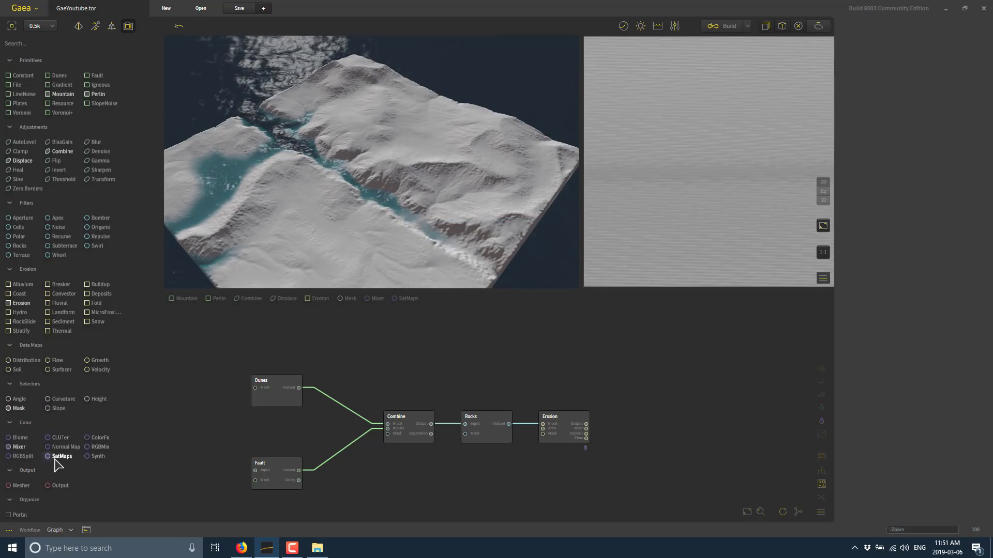
pyautogui.moveTo(55, 459); pyautogui.dragTo(648, 423)
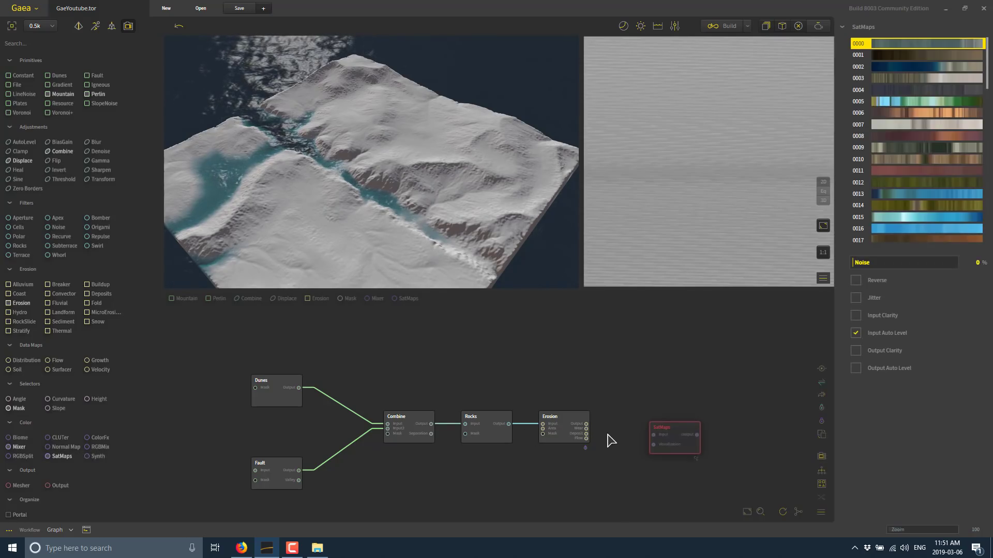
pyautogui.moveTo(586, 424); pyautogui.dragTo(654, 426)
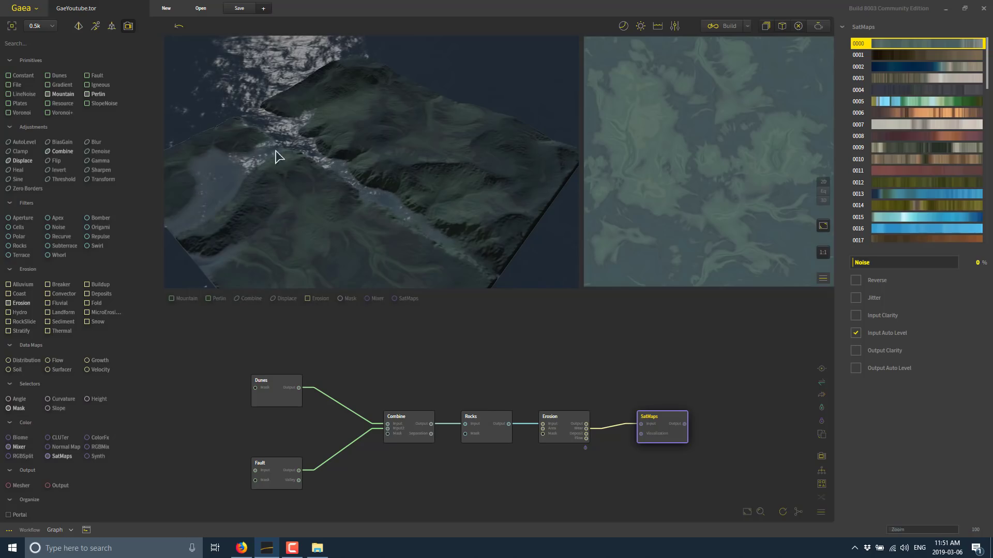
# - Unpin the Erosion node for color and preview the SatMaps node on its own
pyautogui.rightClick(594, 429)
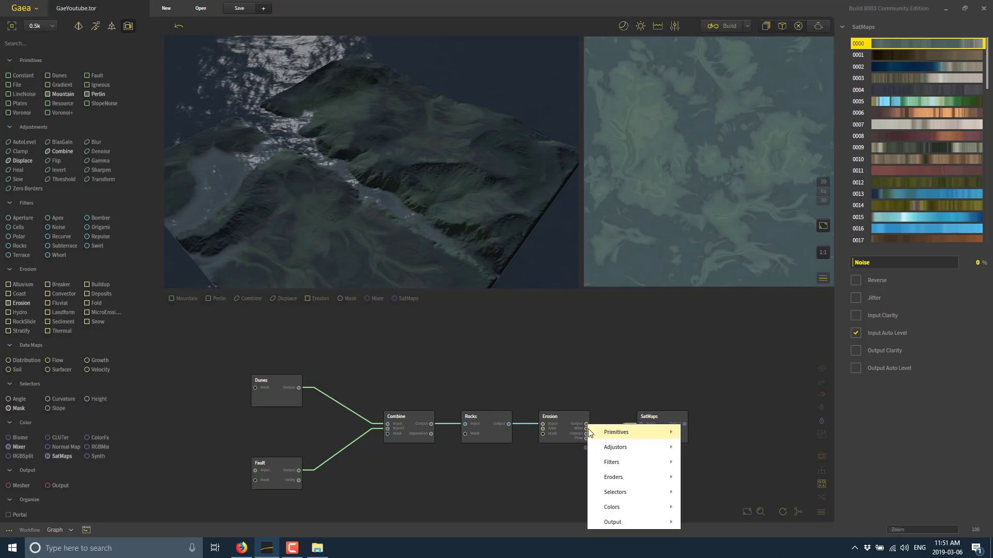
pyautogui.click(571, 420)
pyautogui.rightClick(569, 417)
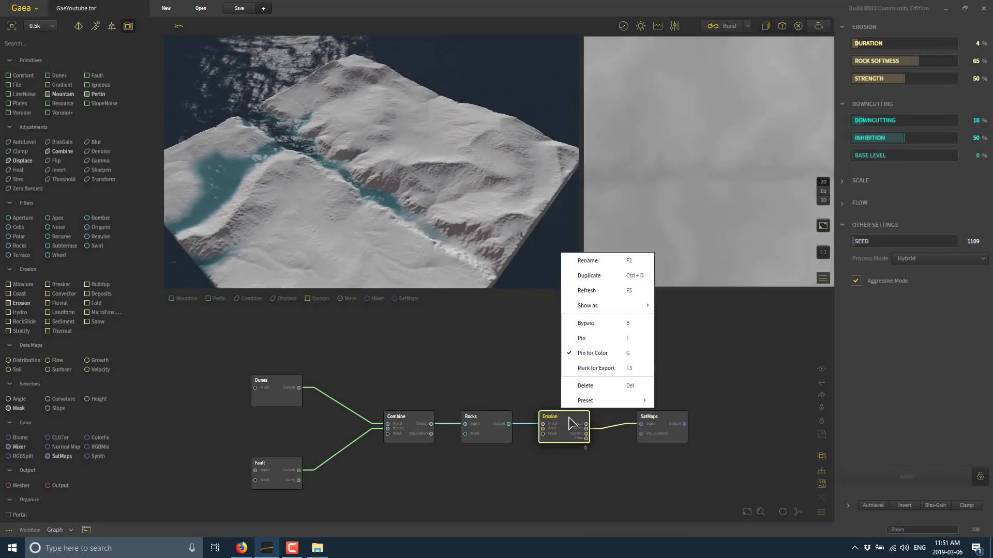
pyautogui.click(596, 355)
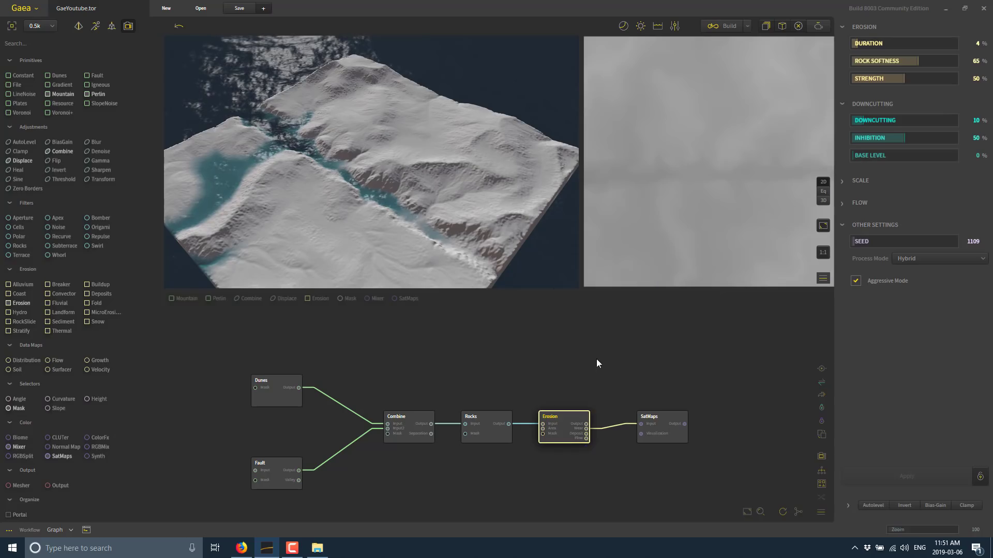
pyautogui.click(662, 420)
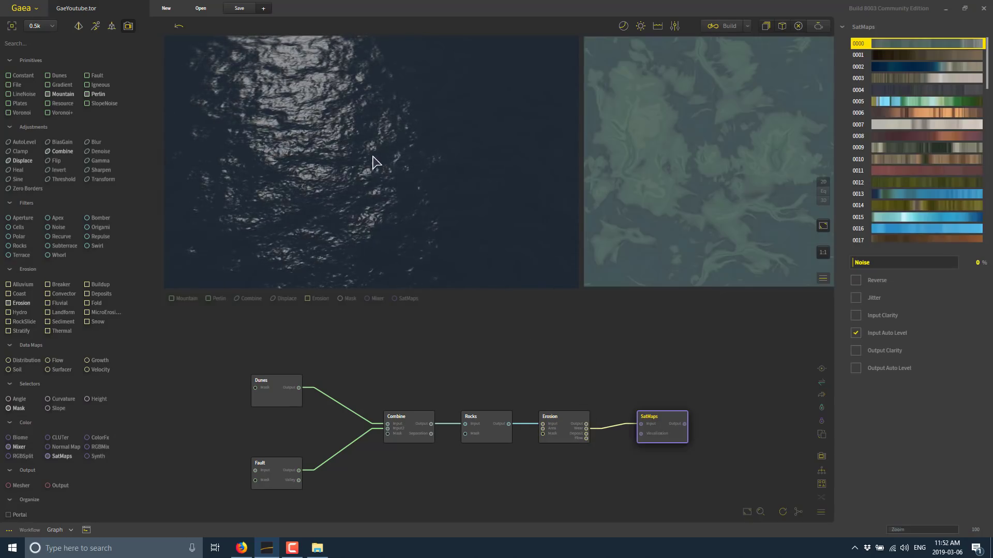
# - Pin the Erosion node for color and reselect the SatMaps node
pyautogui.click(573, 417)
pyautogui.rightClick(571, 417)
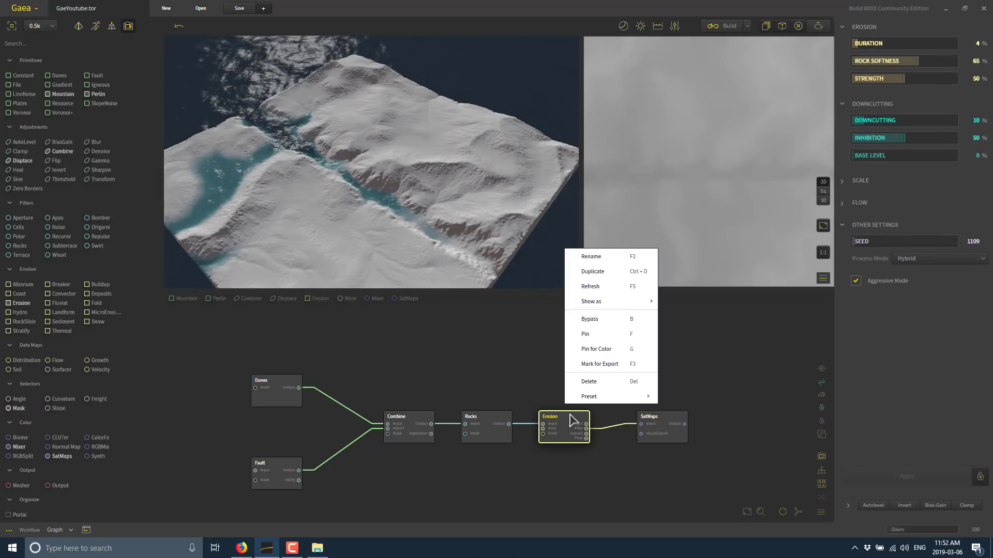
pyautogui.click(607, 355)
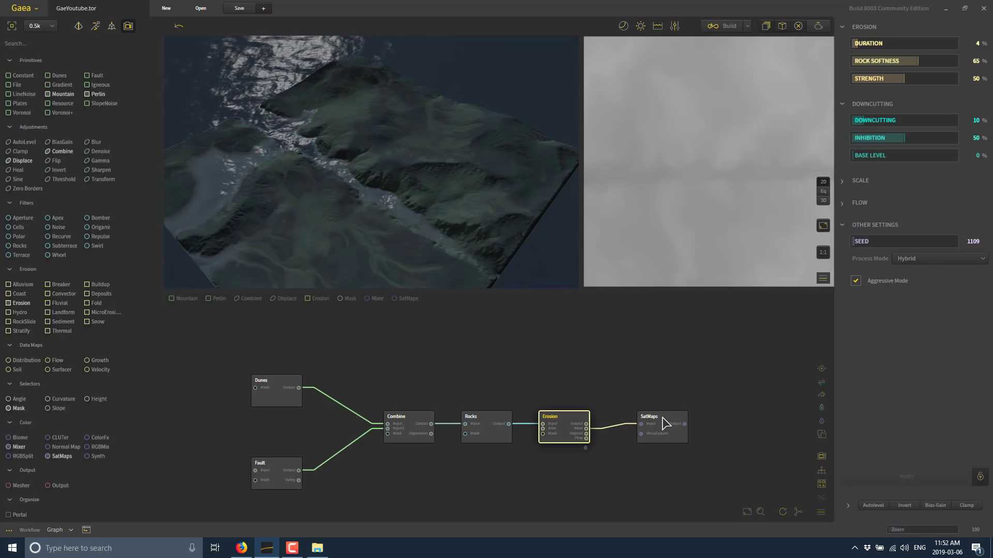
pyautogui.click(666, 423)
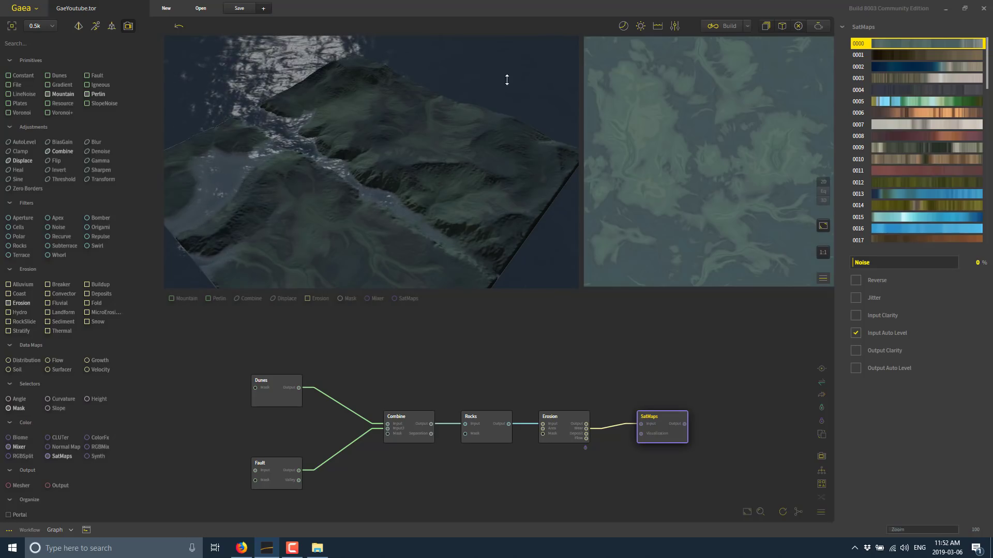
# - Try SatMaps color maps 0001, 0003, 0004 and 0006 on the terrain, and settle on 0005
pyautogui.click(915, 57)
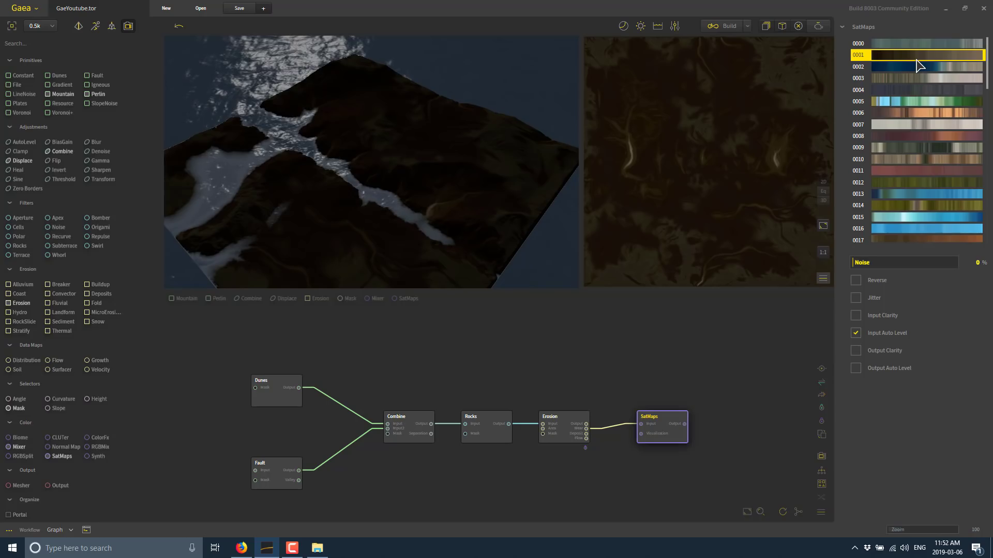
pyautogui.click(927, 79)
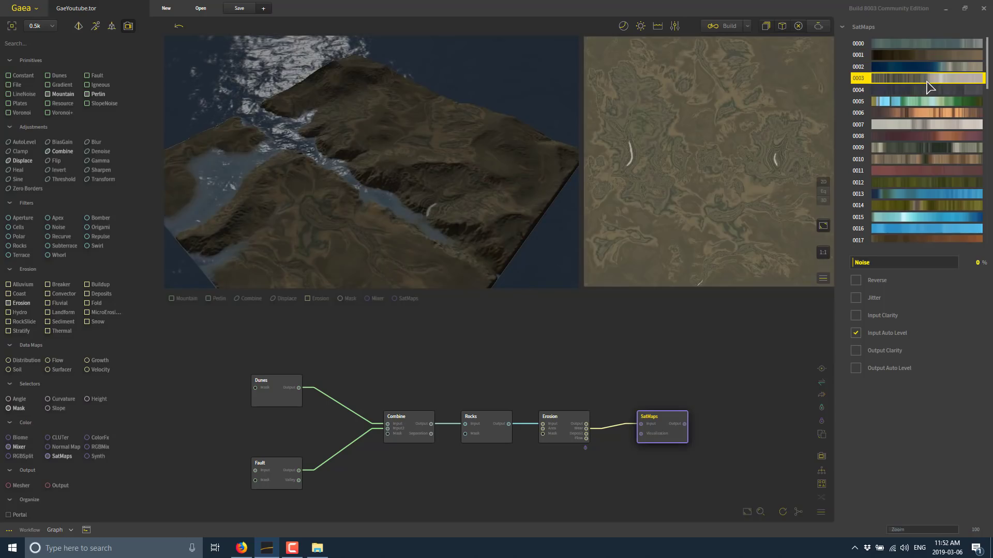
pyautogui.click(925, 90)
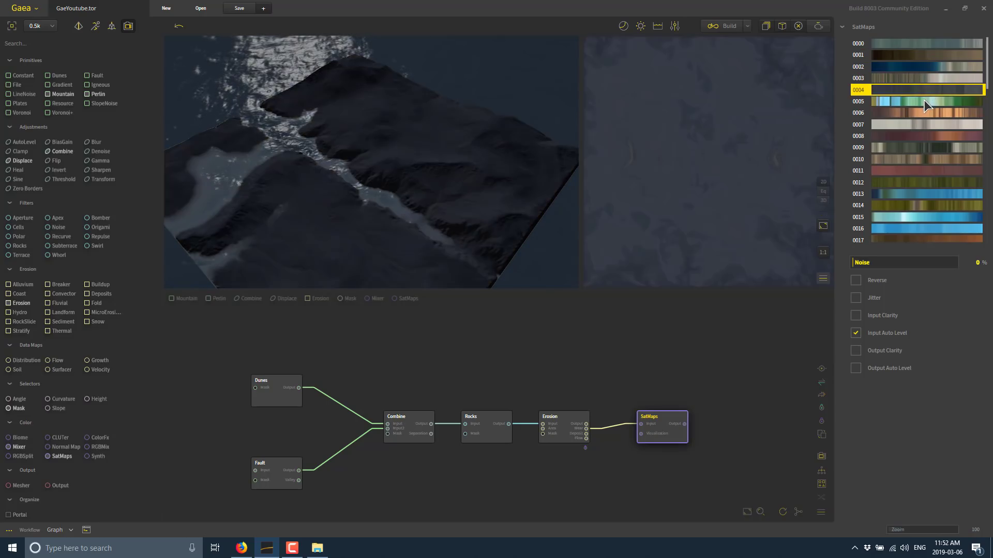
pyautogui.click(923, 101)
pyautogui.click(920, 113)
pyautogui.click(925, 101)
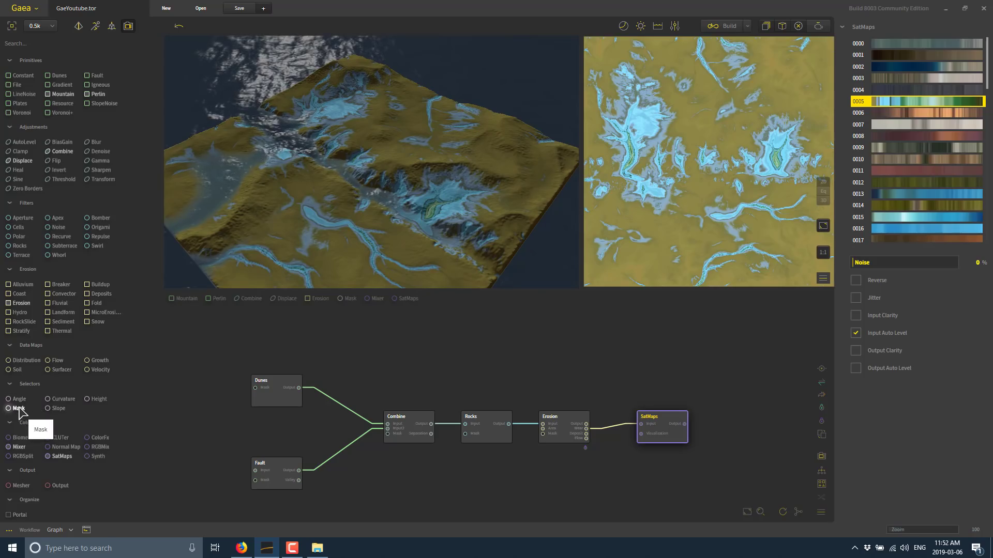
# - Add an unconnected Mask node below Erosion and try to edit its mask, closing the crashed program without a diagnostics report
pyautogui.moveTo(19, 408); pyautogui.dragTo(496, 483)
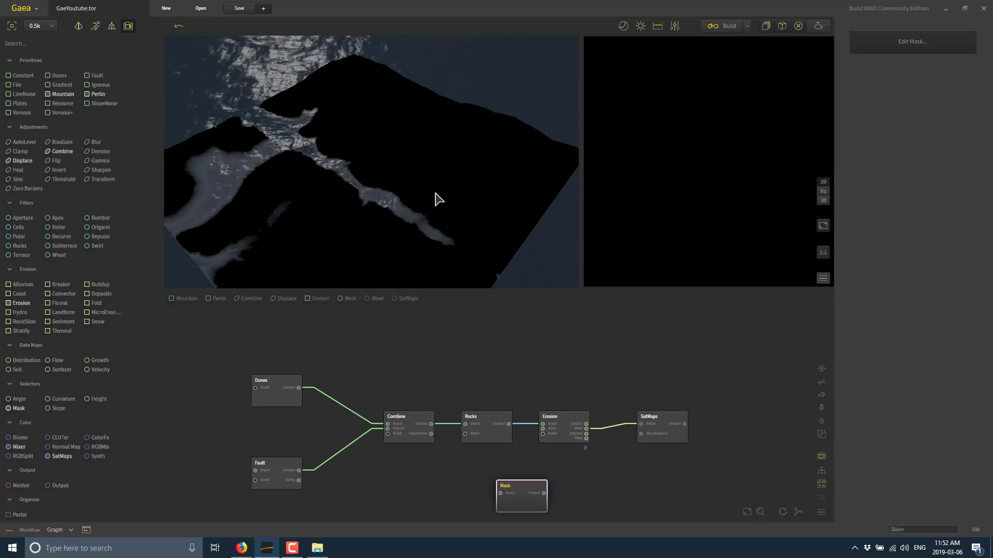
pyautogui.click(913, 51)
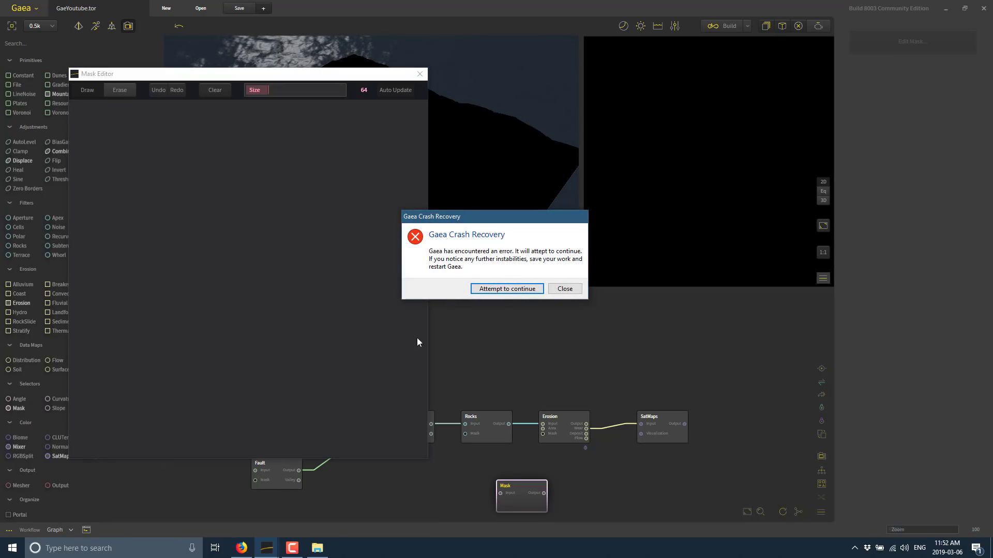
pyautogui.click(569, 289)
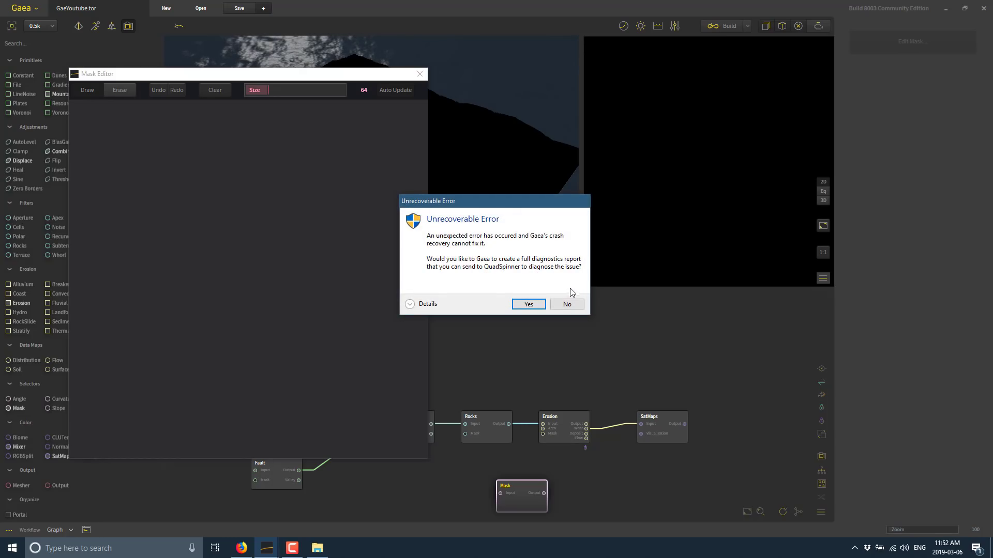
pyautogui.click(571, 303)
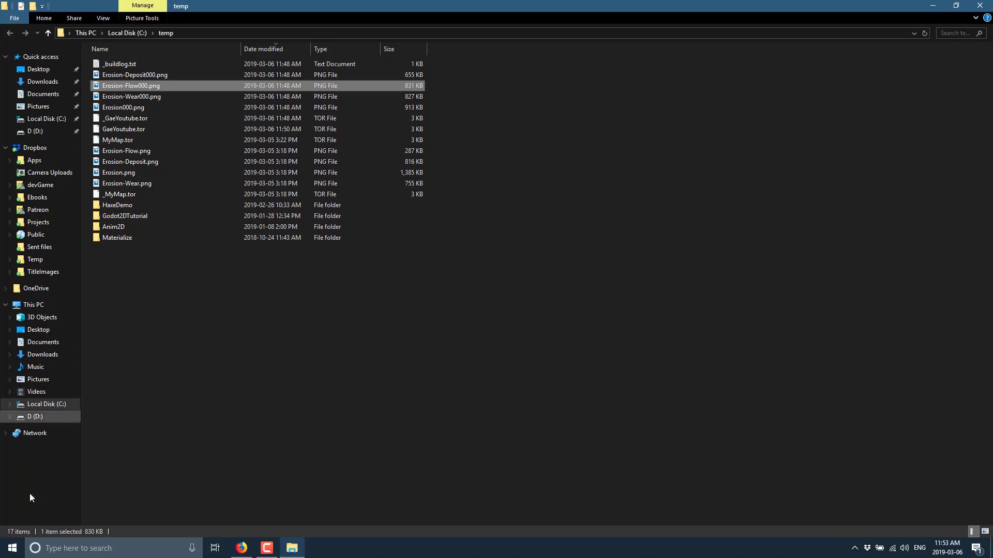
# - Relaunch Gaea and create a new terrain with the Layers workflow
pyautogui.click(18, 552)
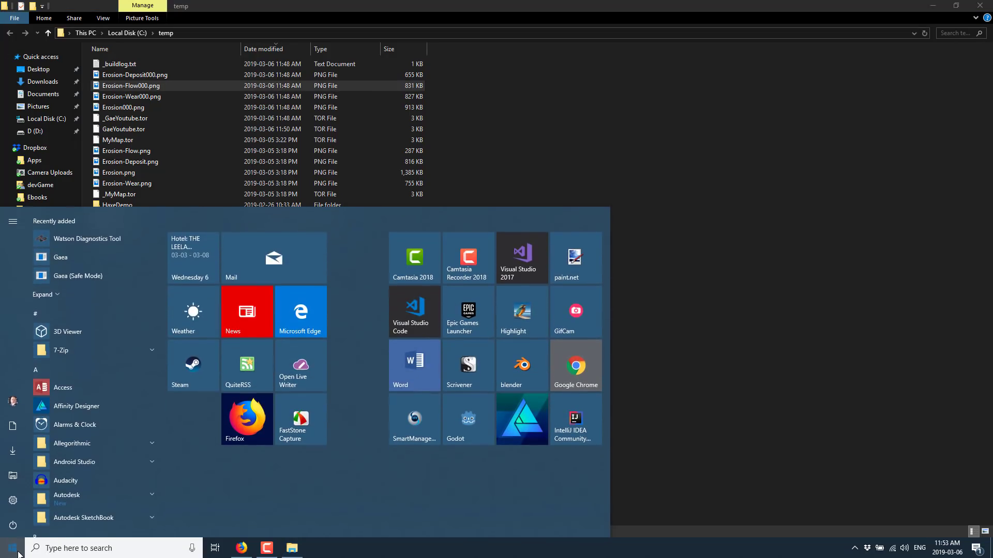
pyautogui.click(67, 261)
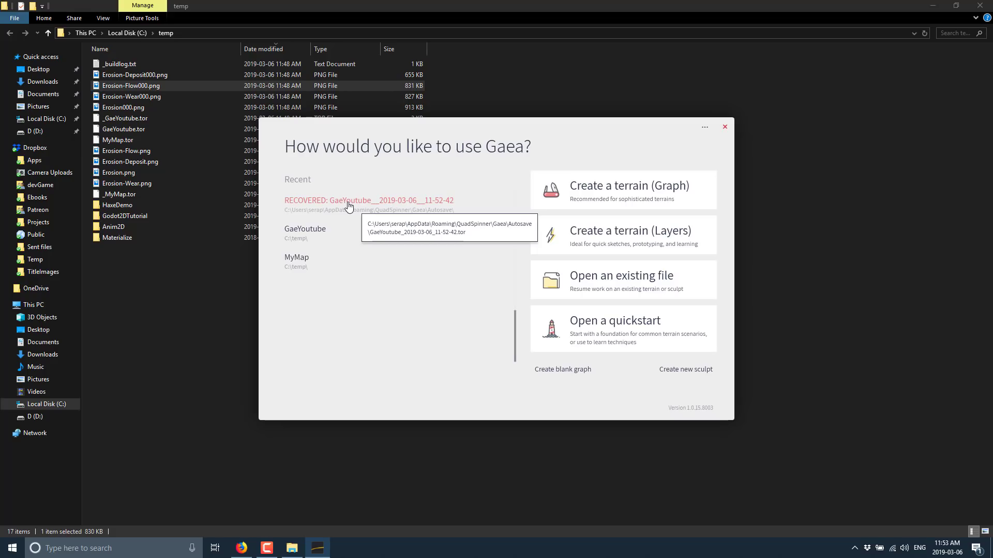
pyautogui.click(592, 231)
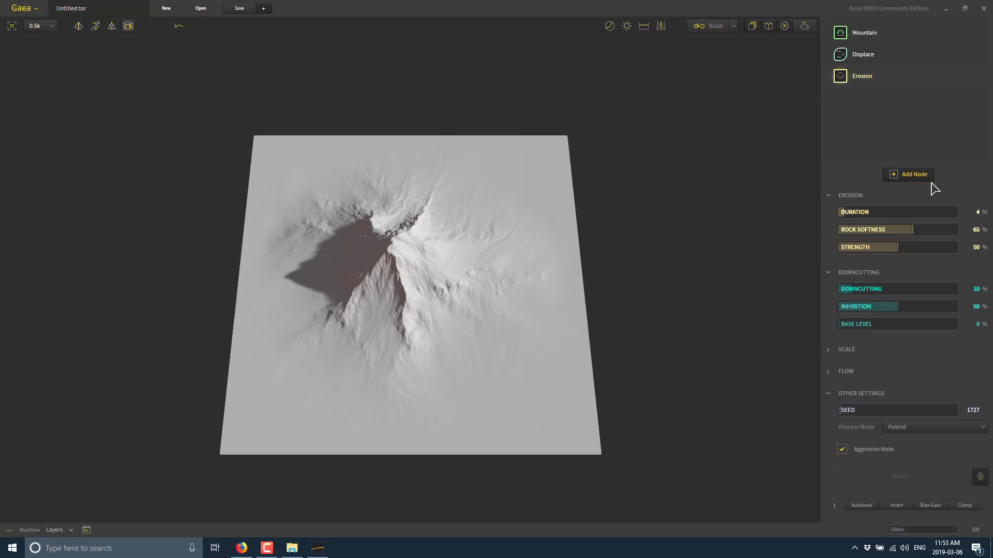
# - Delete the Mountain node from the layer stack
pyautogui.click(870, 31)
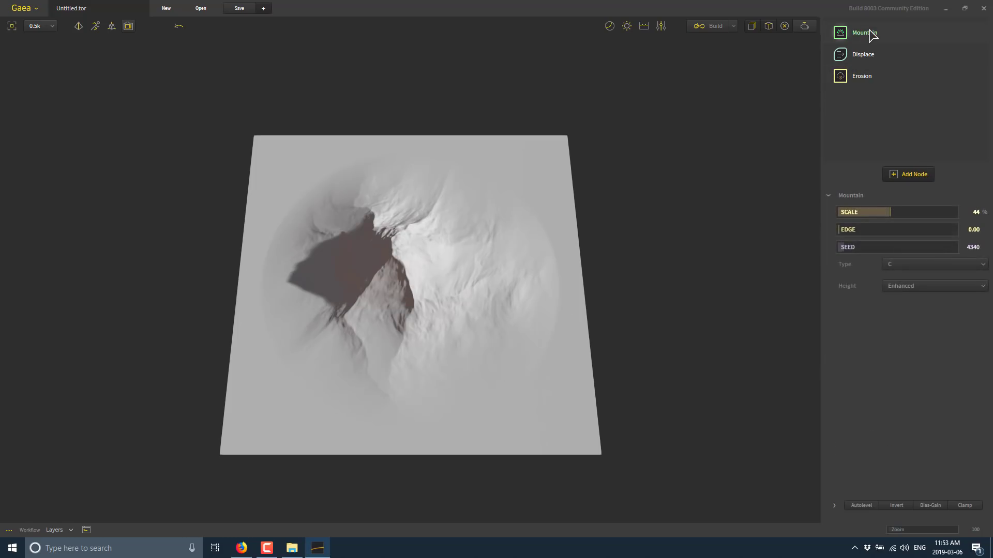
pyautogui.press('Delete')
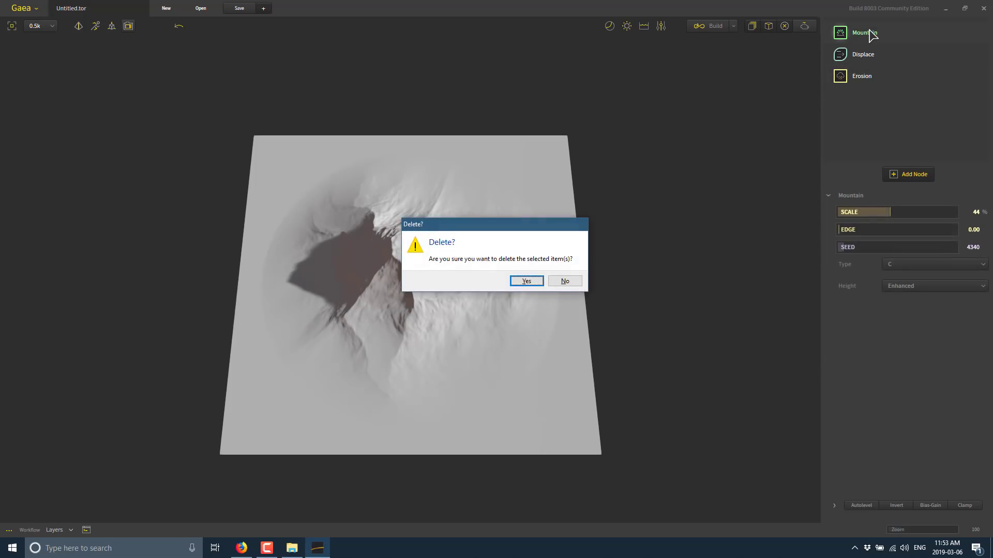
pyautogui.click(522, 280)
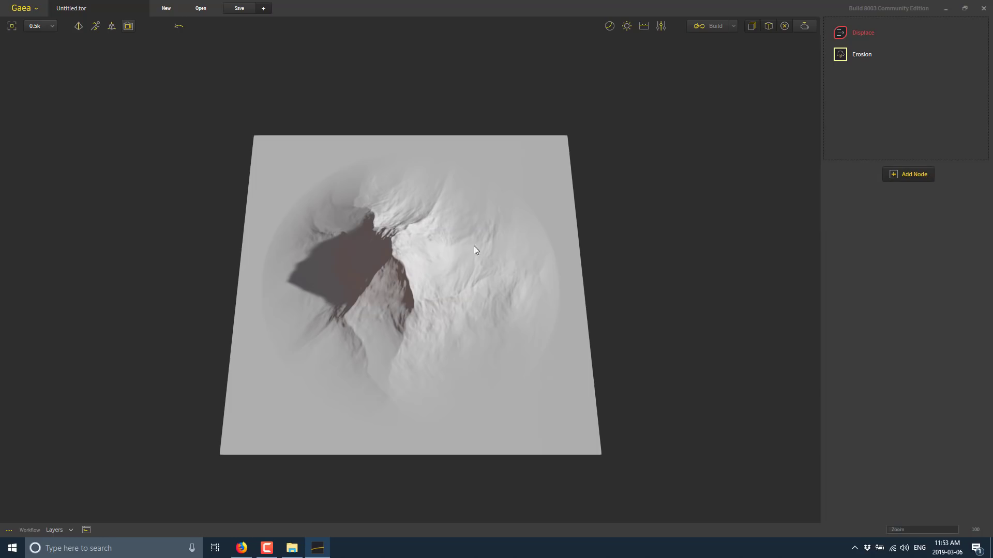
# - Add a Voronoi+ primitive and move it to the start of the layer stack, above Displace
pyautogui.click(907, 174)
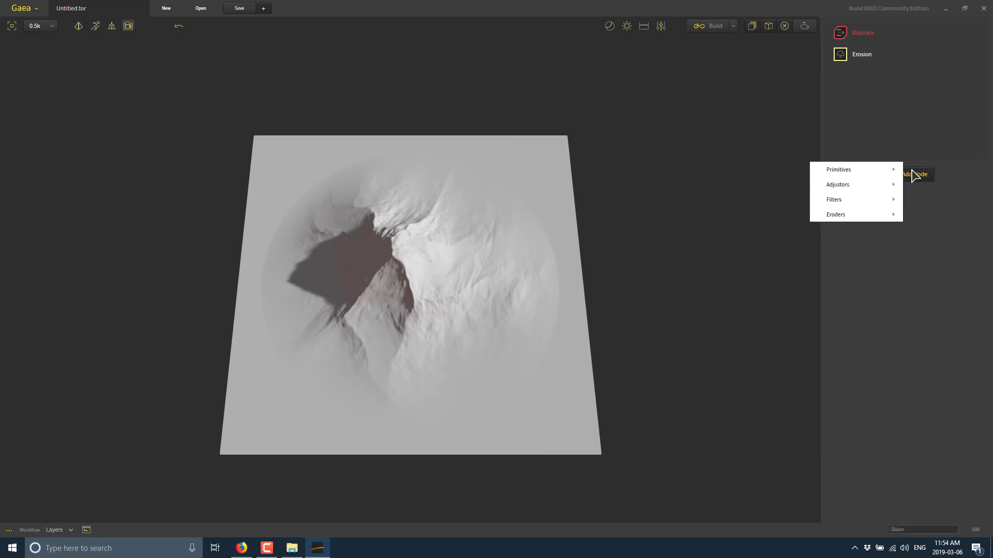
pyautogui.moveTo(873, 174)
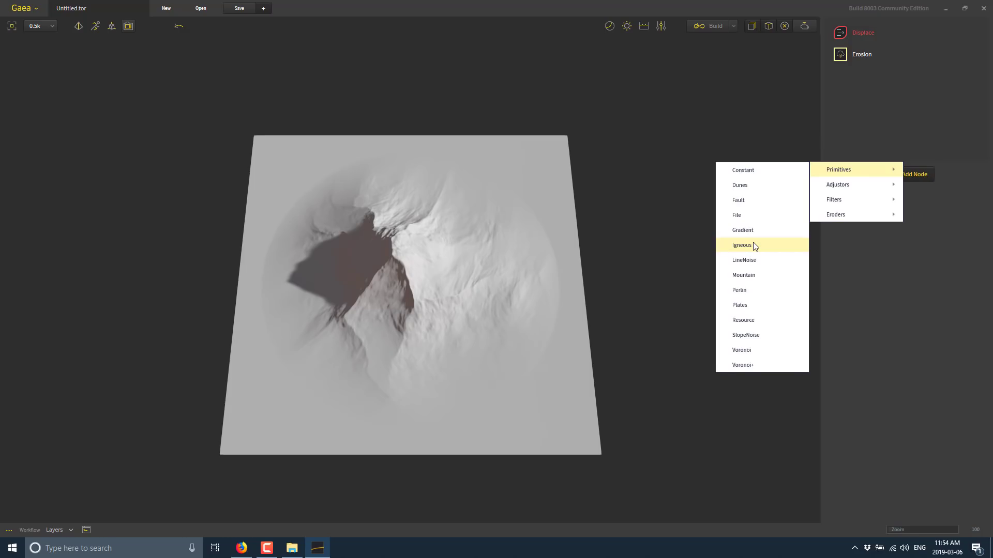
pyautogui.click(752, 365)
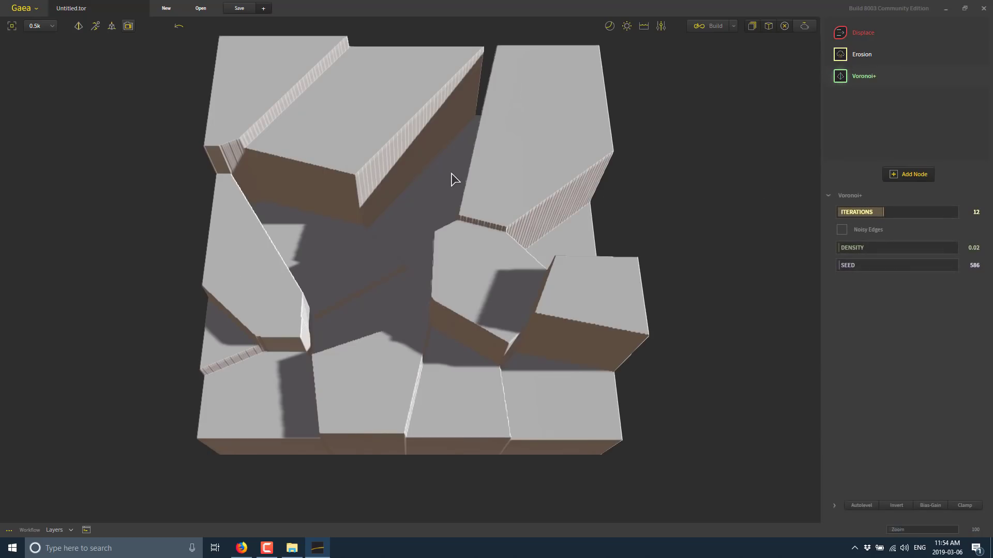
pyautogui.moveTo(874, 83); pyautogui.dragTo(871, 32)
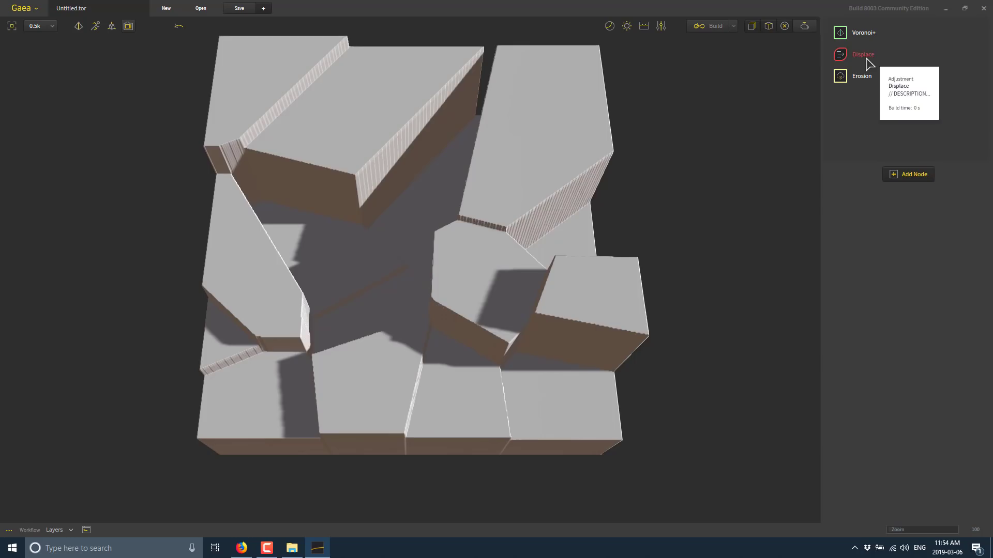
# - Preview the terrain at the Displace layer, and set the Erosion layer's duration to 51%
pyautogui.click(866, 59)
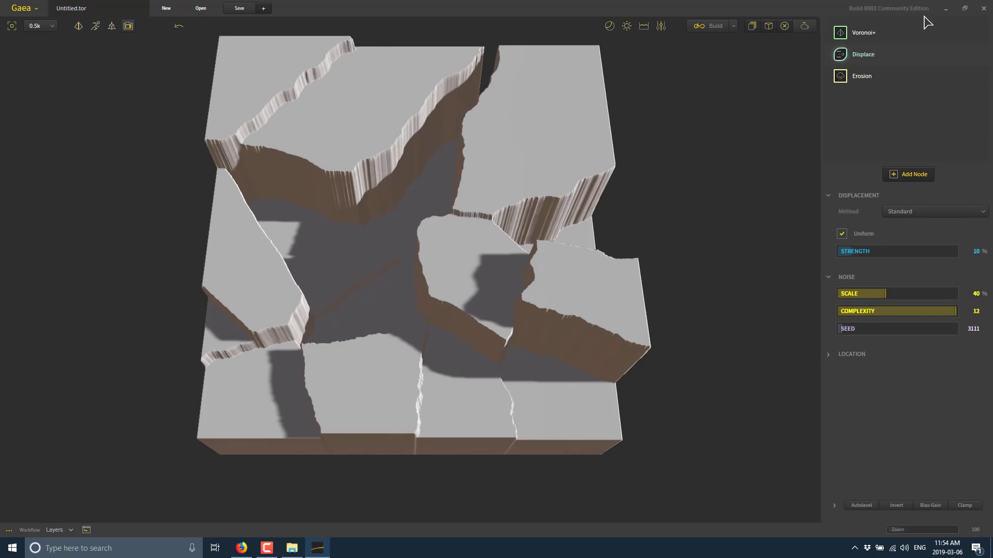
pyautogui.click(864, 79)
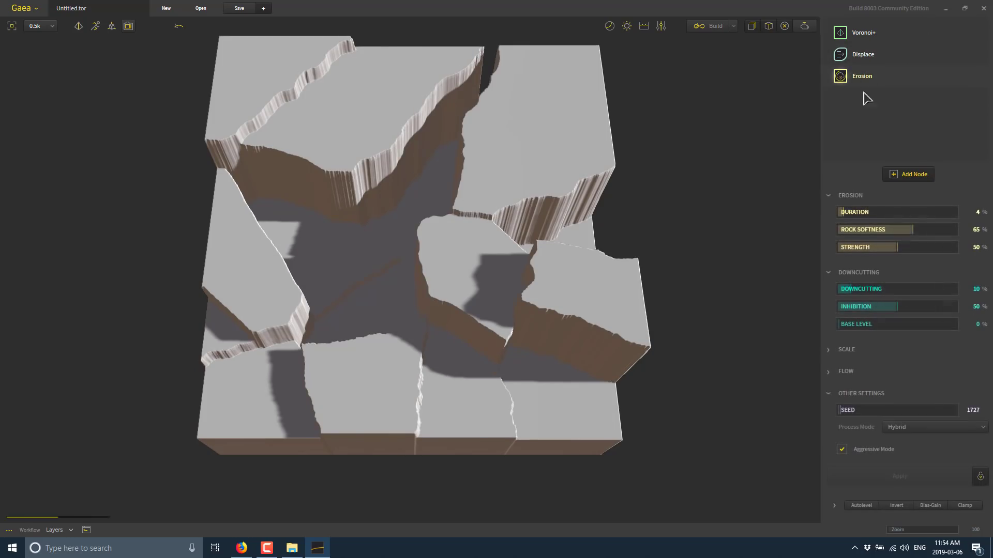
pyautogui.click(899, 212)
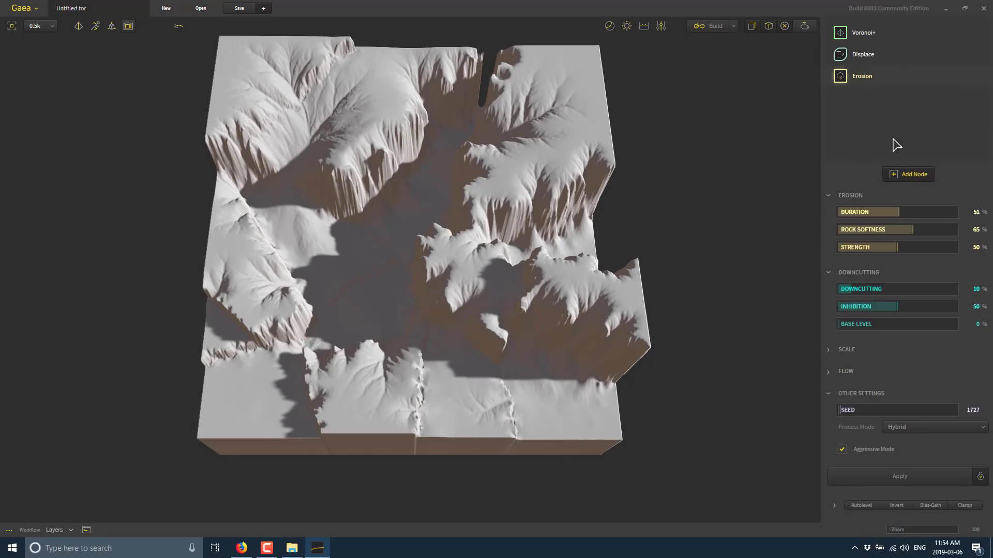
# - Add a Sine adjustor after the Erosion layer and set its amount to 2%
pyautogui.click(914, 174)
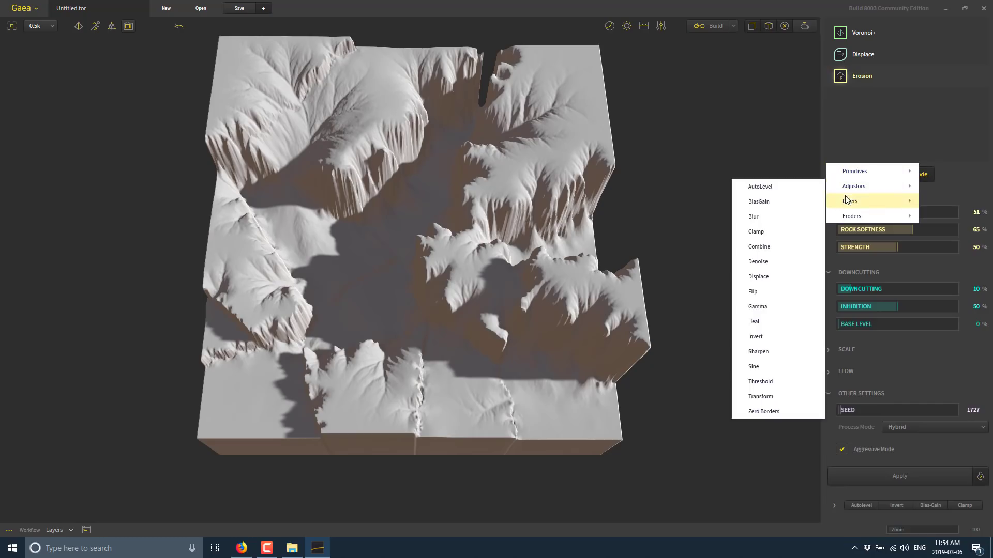
pyautogui.moveTo(852, 213)
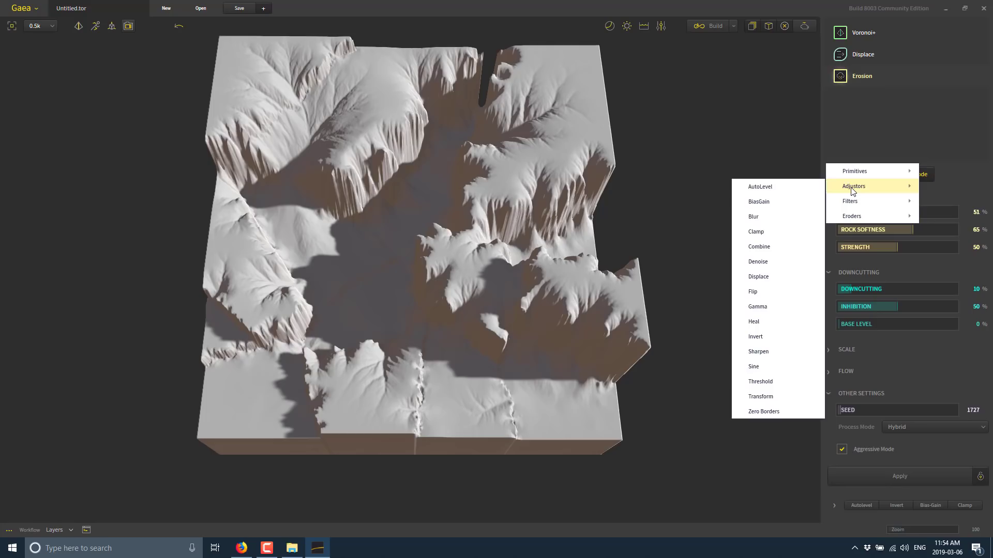
pyautogui.moveTo(856, 168)
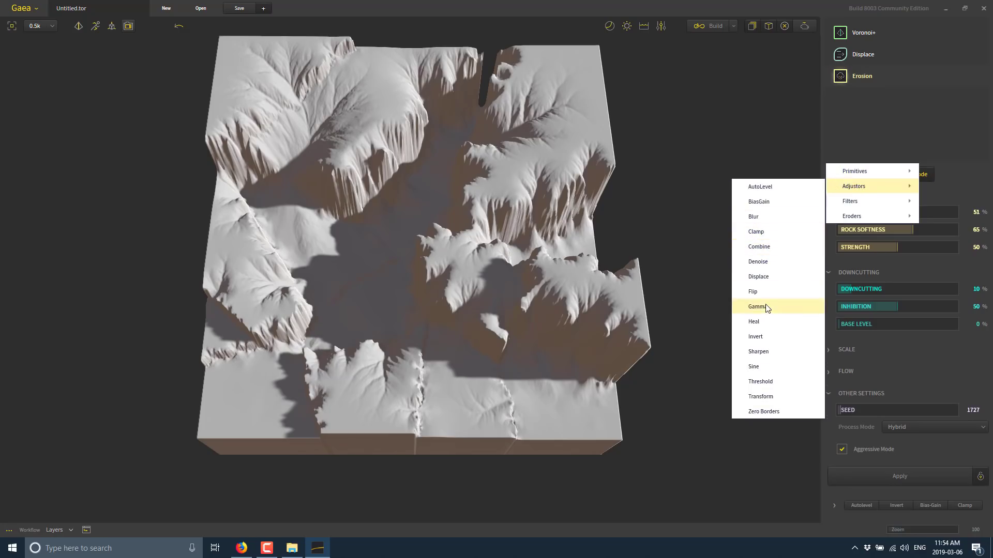
pyautogui.click(758, 366)
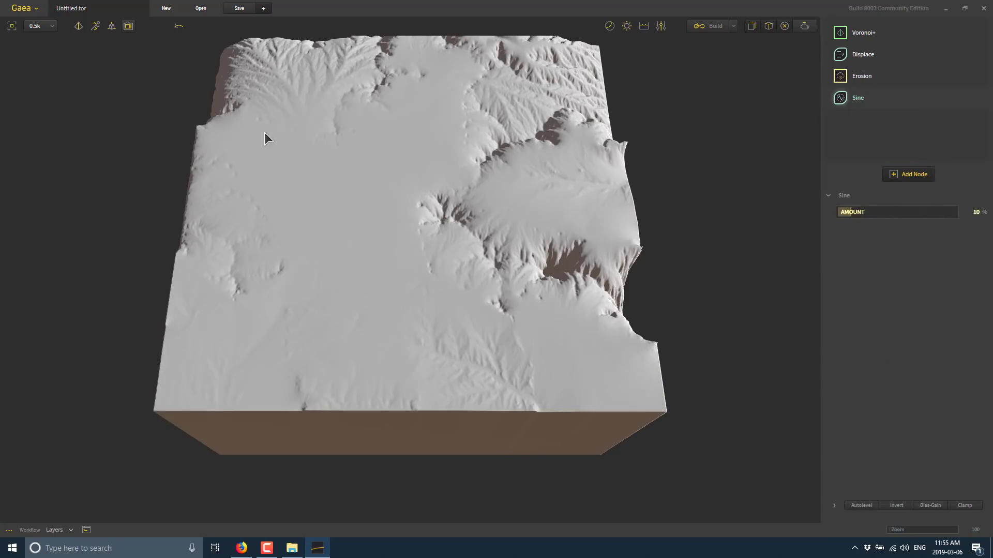
pyautogui.click(840, 212)
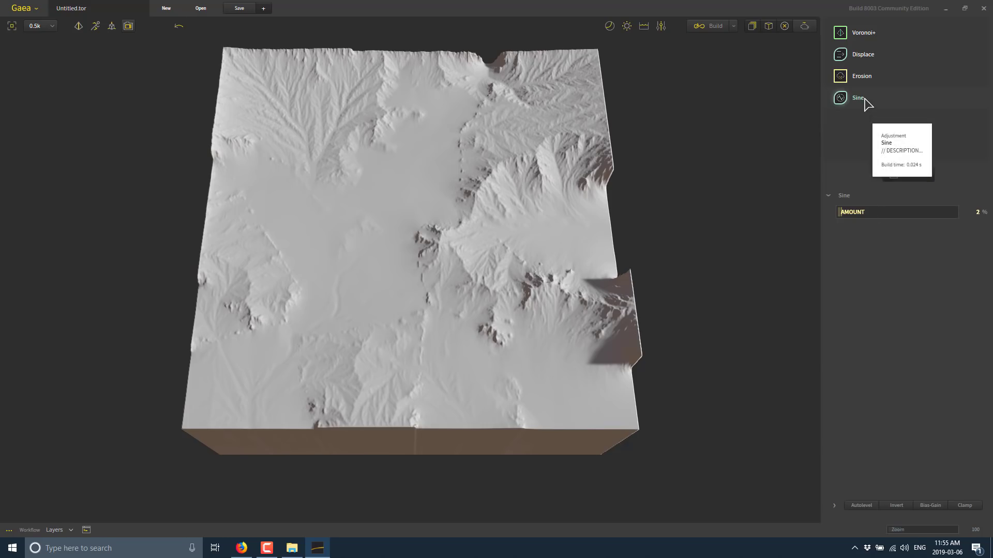
# - Compare the terrain at the Erosion and Sine layers, reveal the Sine layer's Influence setting, and inspect the result from a lower angle
pyautogui.click(873, 79)
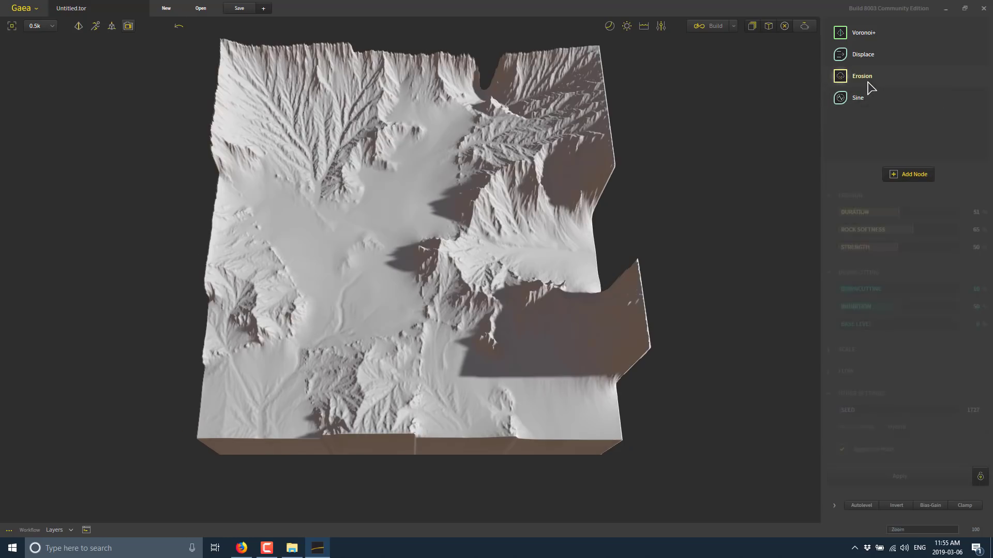
pyautogui.click(864, 99)
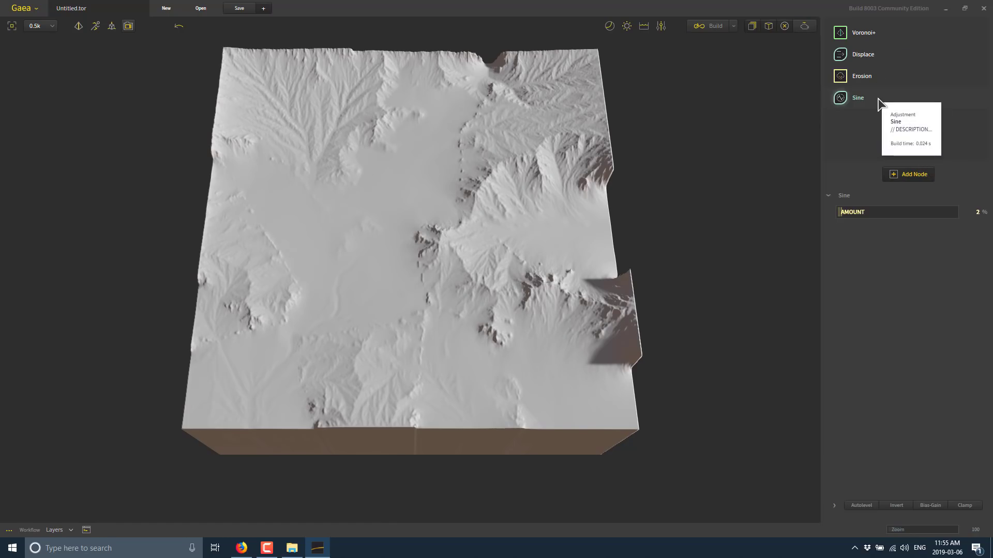
pyautogui.click(834, 506)
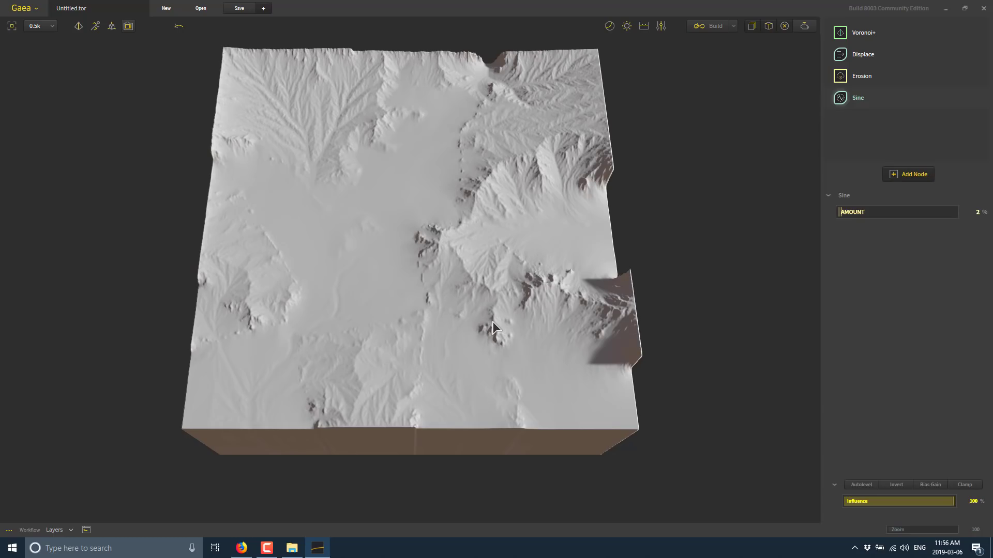
pyautogui.moveTo(447, 339); pyautogui.dragTo(433, 396, button='middle')
pyautogui.moveTo(434, 395); pyautogui.dragTo(496, 458)
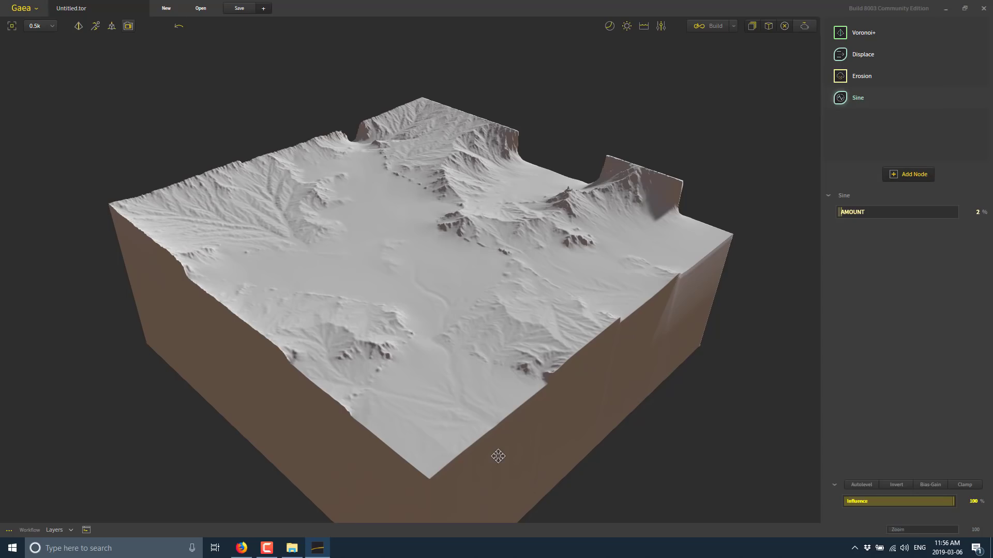
# - Switch to Firefox and review the edition comparison and What's New notes on the Gaea download page
pyautogui.click(241, 548)
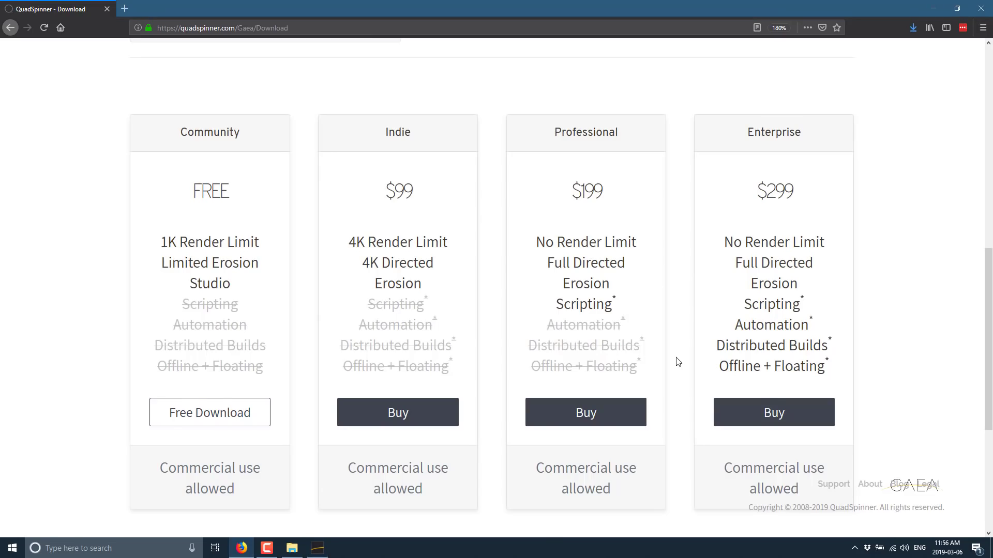
pyautogui.scroll(8, 676, 360)
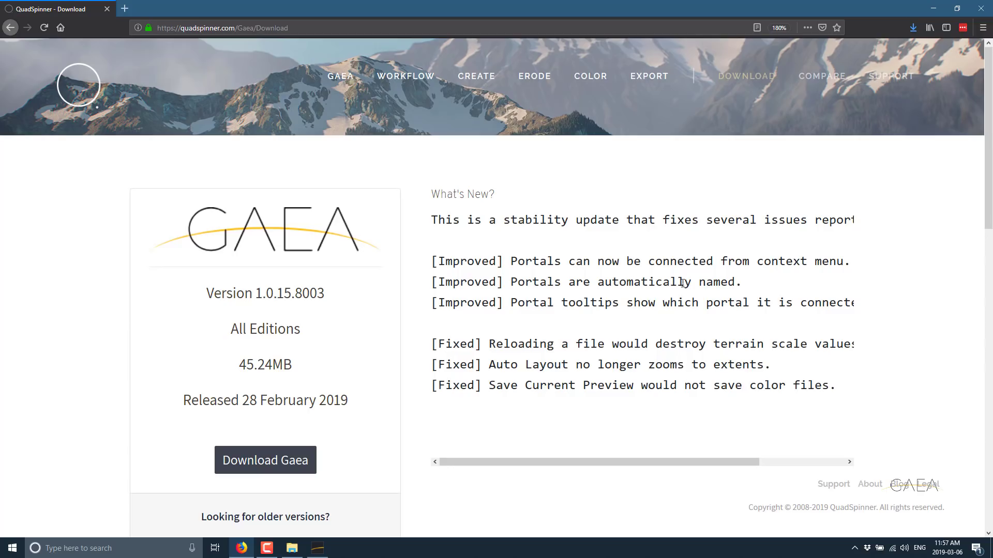
pyautogui.moveTo(255, 553)
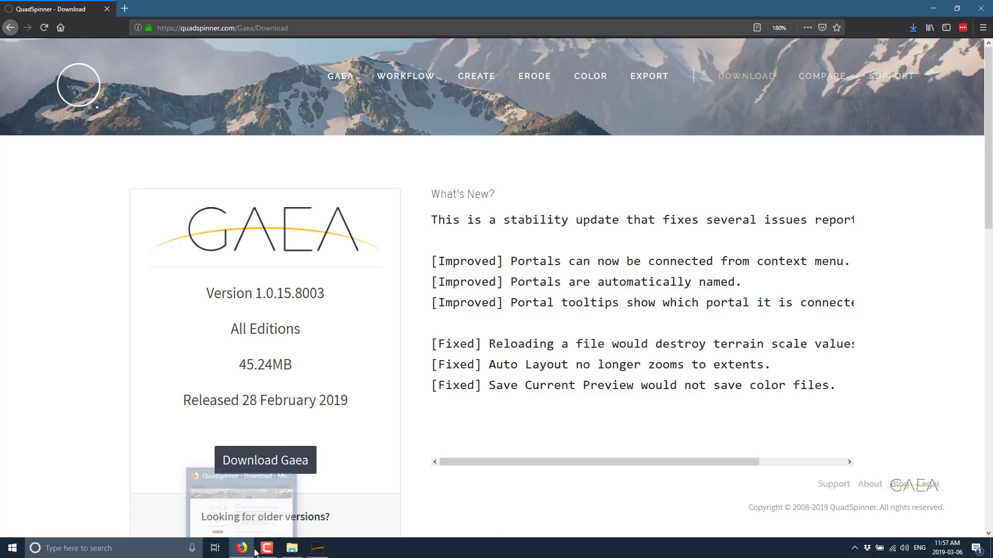